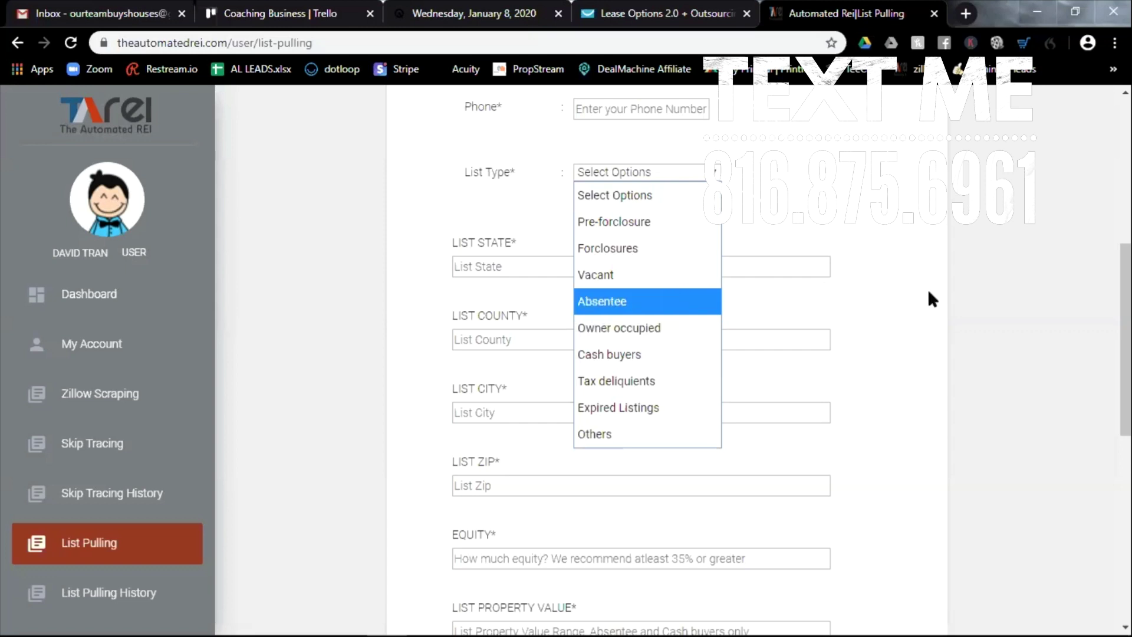
Step: Examine the remaining List Pulling form fields, the combined skip trace pricing tiers and the site's other sections
{"action": "scroll", "coordinate": [641, 359], "scroll_direction": "down", "scroll_amount": 4}
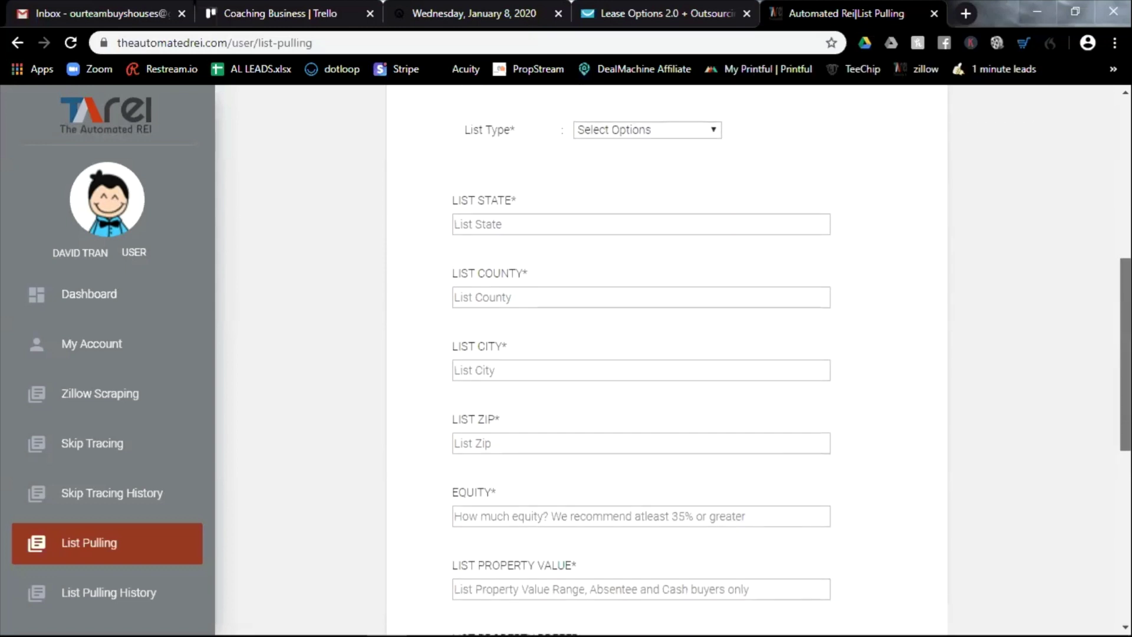
{"action": "scroll", "coordinate": [725, 432], "scroll_direction": "down", "scroll_amount": 3}
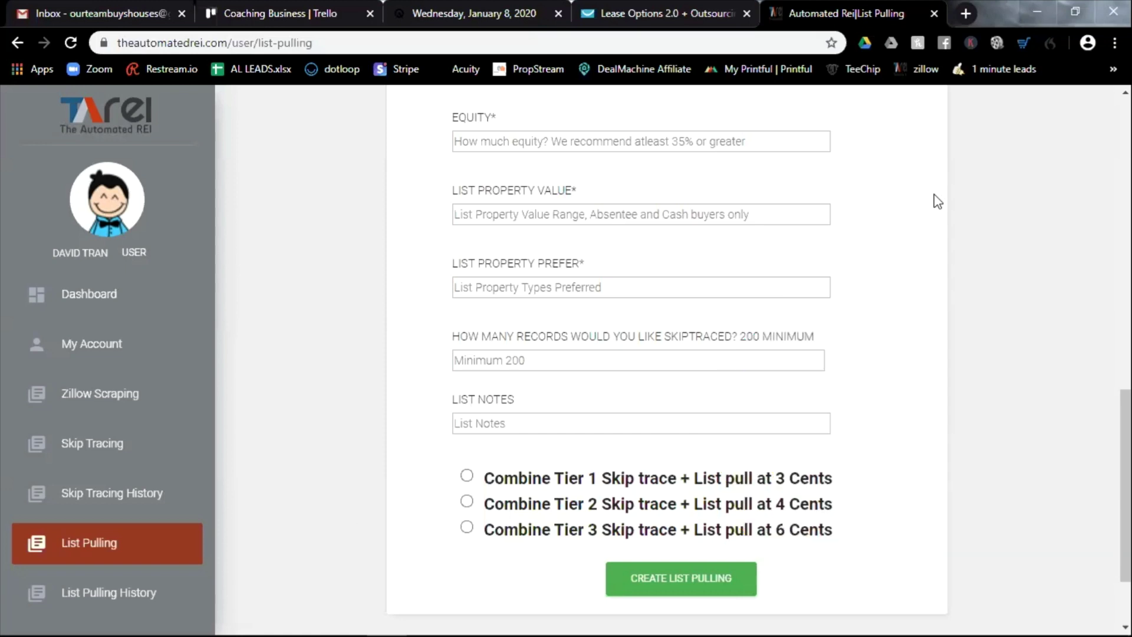
{"action": "scroll", "coordinate": [937, 202], "scroll_direction": "down", "scroll_amount": 1}
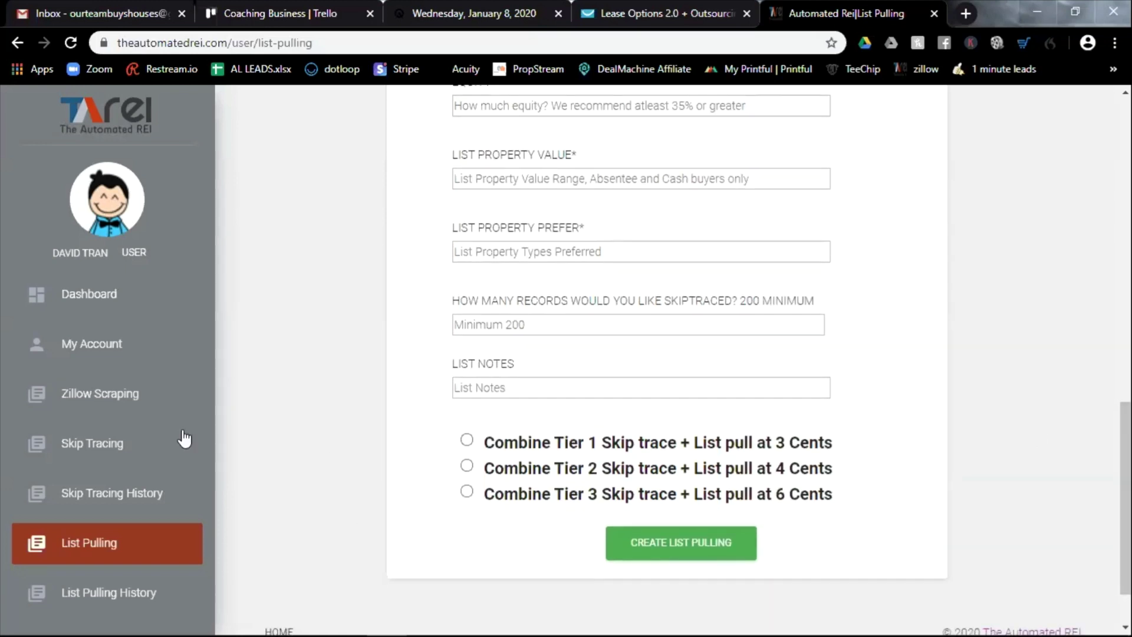
{"action": "scroll", "coordinate": [207, 413], "scroll_direction": "down", "scroll_amount": 1}
{"action": "left_click_drag", "start_coordinate": [205, 439], "coordinate": [229, 558]}
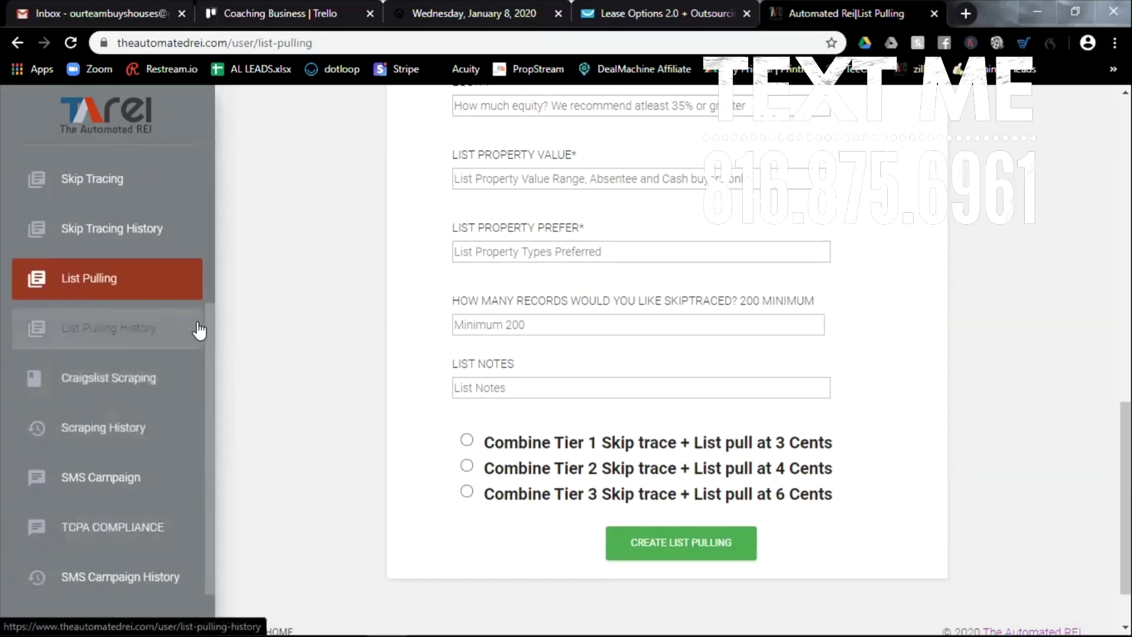
{"action": "left_click_drag", "start_coordinate": [207, 316], "coordinate": [211, 362]}
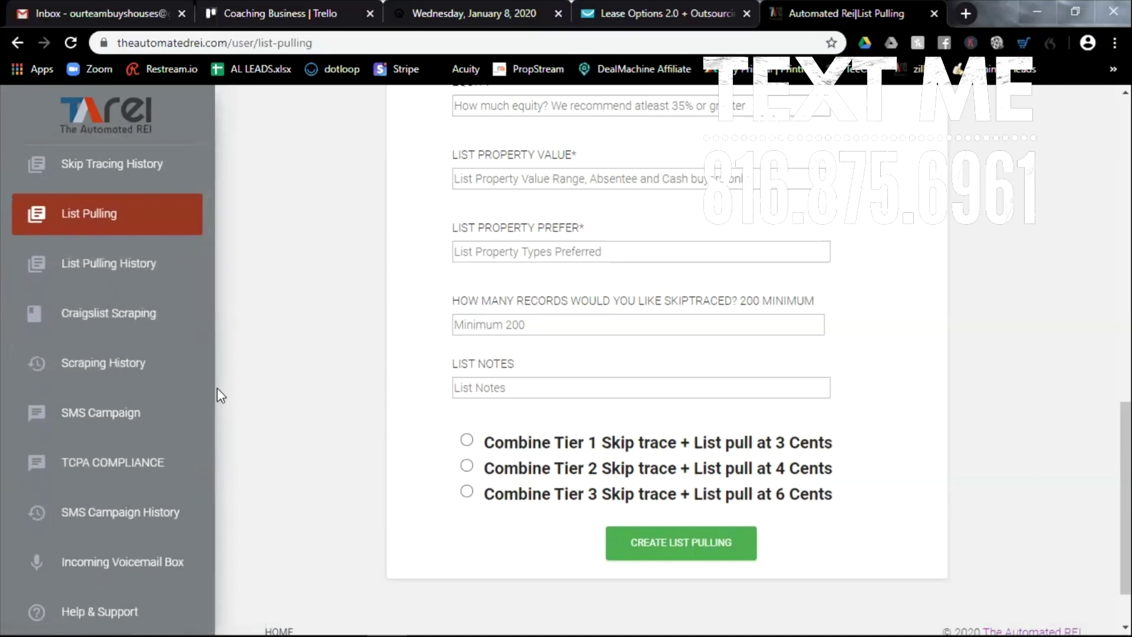
Step: View the SMS Campaign form, then open the Craigslist Scraping page
{"action": "left_click", "coordinate": [109, 413]}
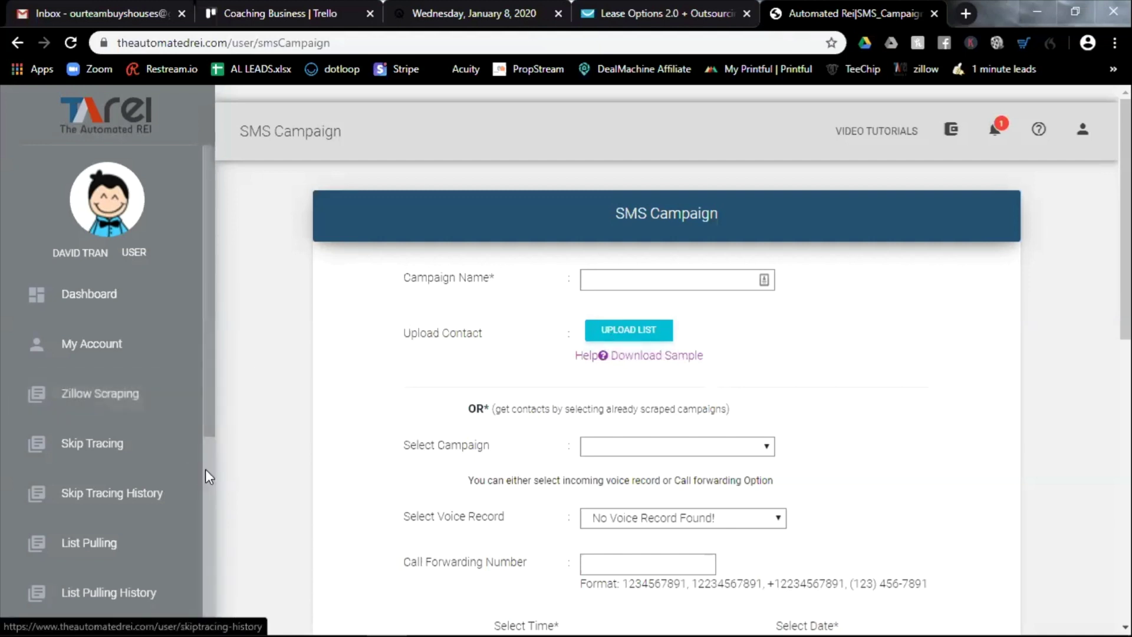
{"action": "left_click_drag", "start_coordinate": [206, 395], "coordinate": [214, 543]}
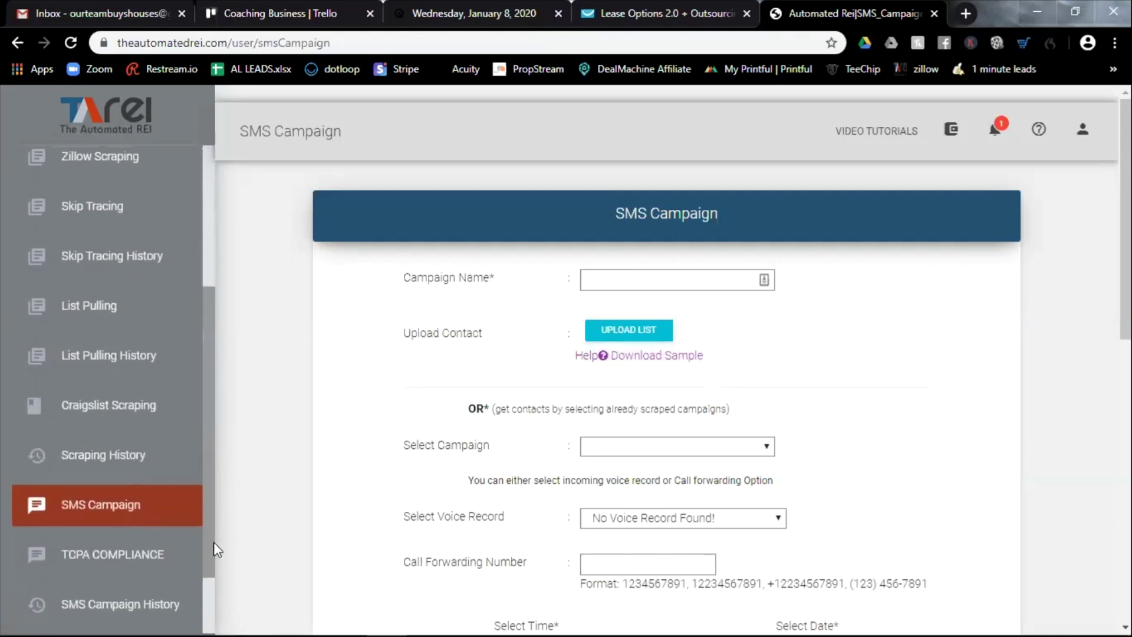
{"action": "left_click", "coordinate": [135, 407]}
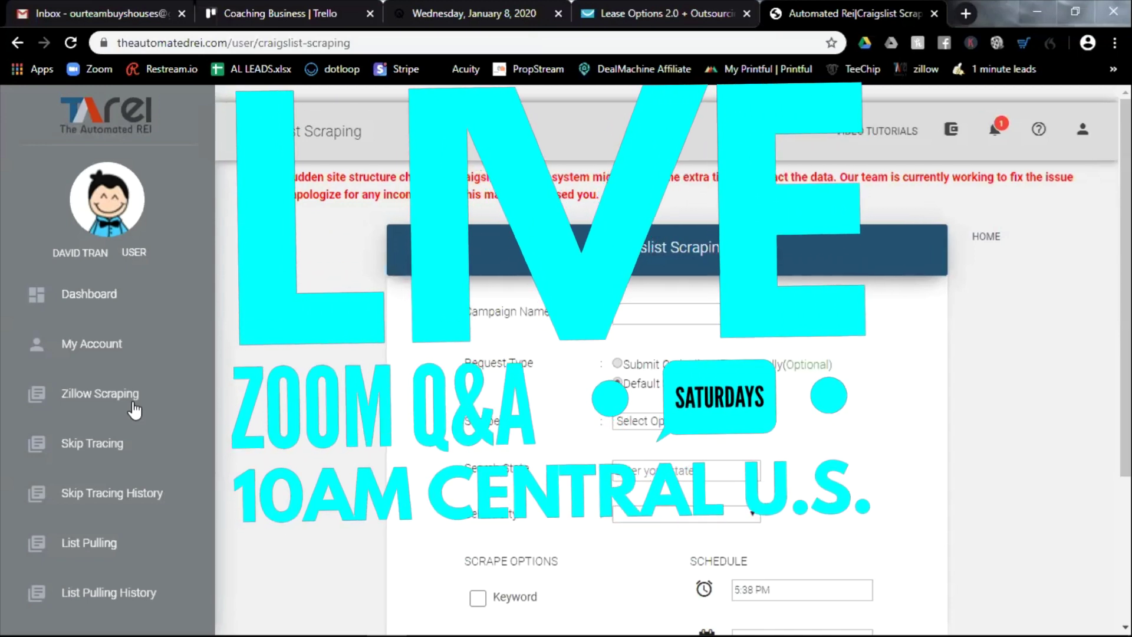
Step: Open the Zillow Scraping form and select Agent as the scrape target
{"action": "left_click", "coordinate": [134, 408]}
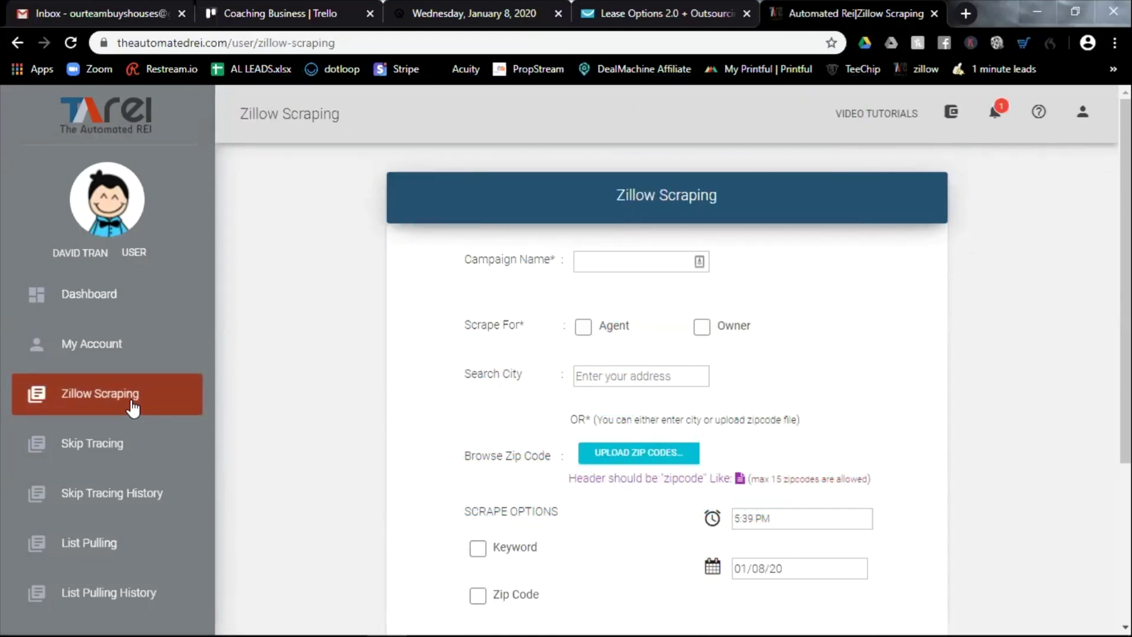
{"action": "left_click", "coordinate": [586, 335]}
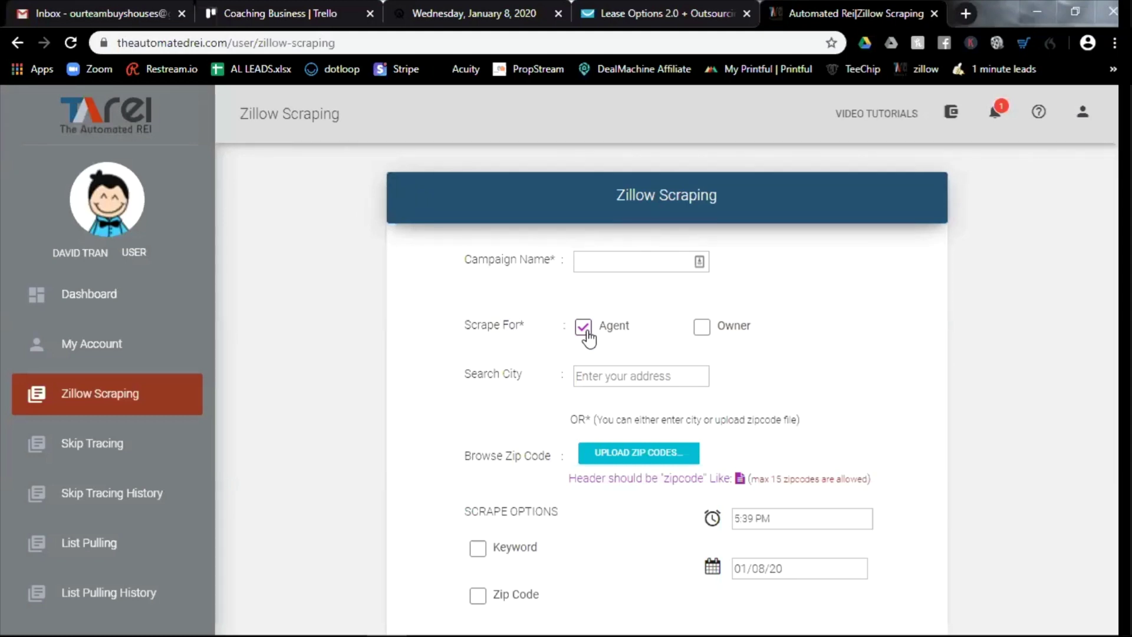
Step: Open the List Pulling form and review the available list types without choosing one
{"action": "left_click", "coordinate": [82, 557]}
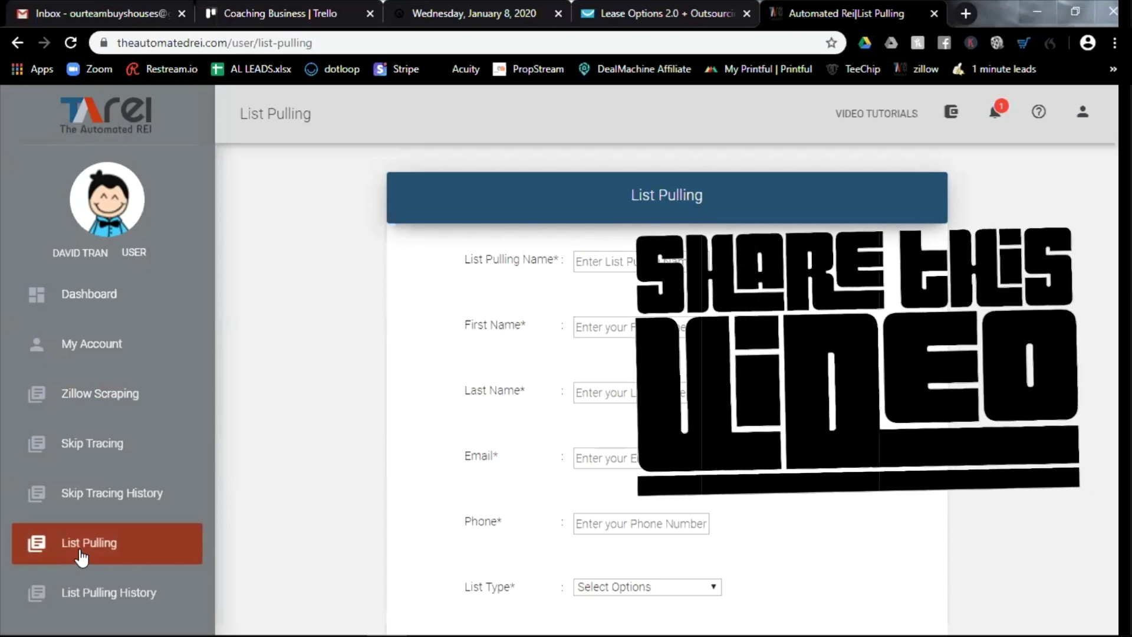
{"action": "mouse_move", "coordinate": [975, 631]}
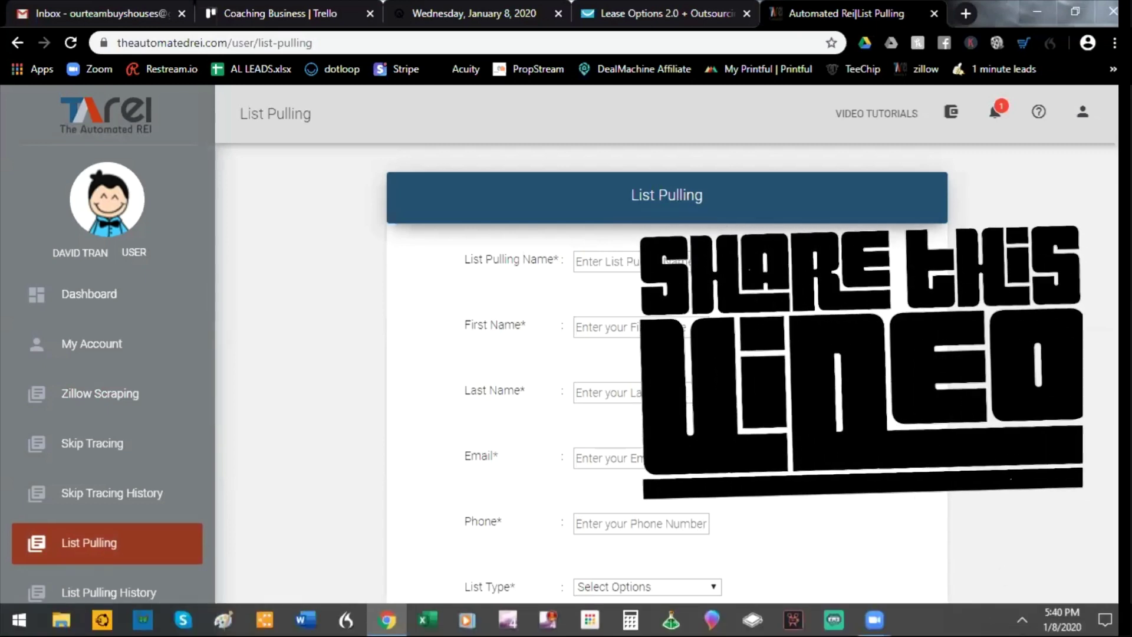
{"action": "scroll", "coordinate": [843, 330], "scroll_direction": "down", "scroll_amount": 5}
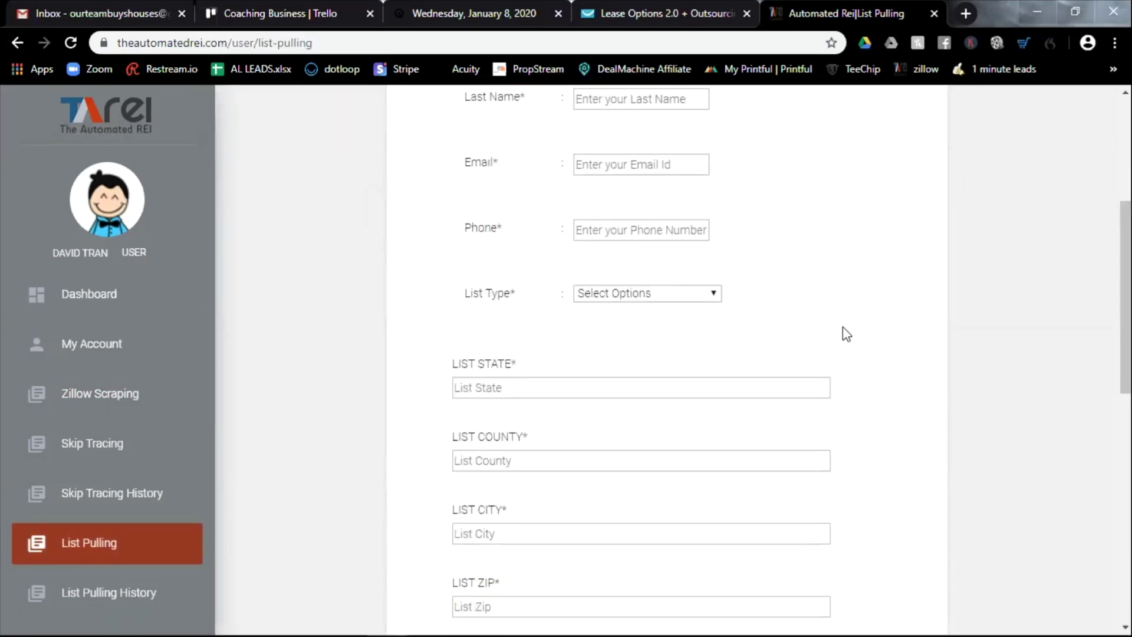
{"action": "left_click", "coordinate": [717, 294]}
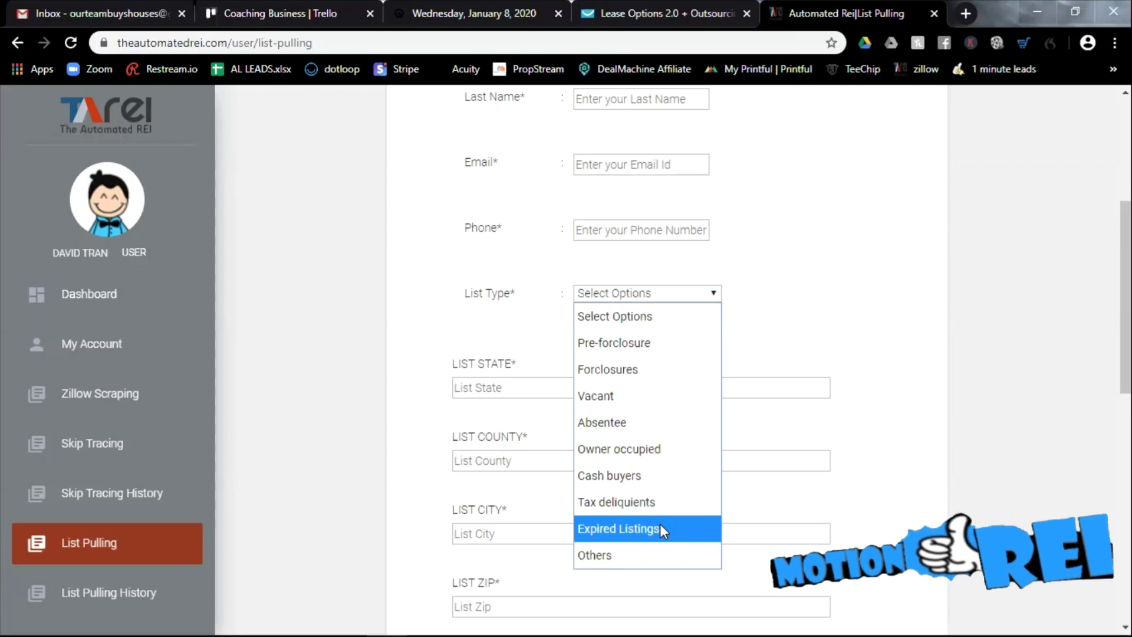
{"action": "left_click", "coordinate": [738, 518]}
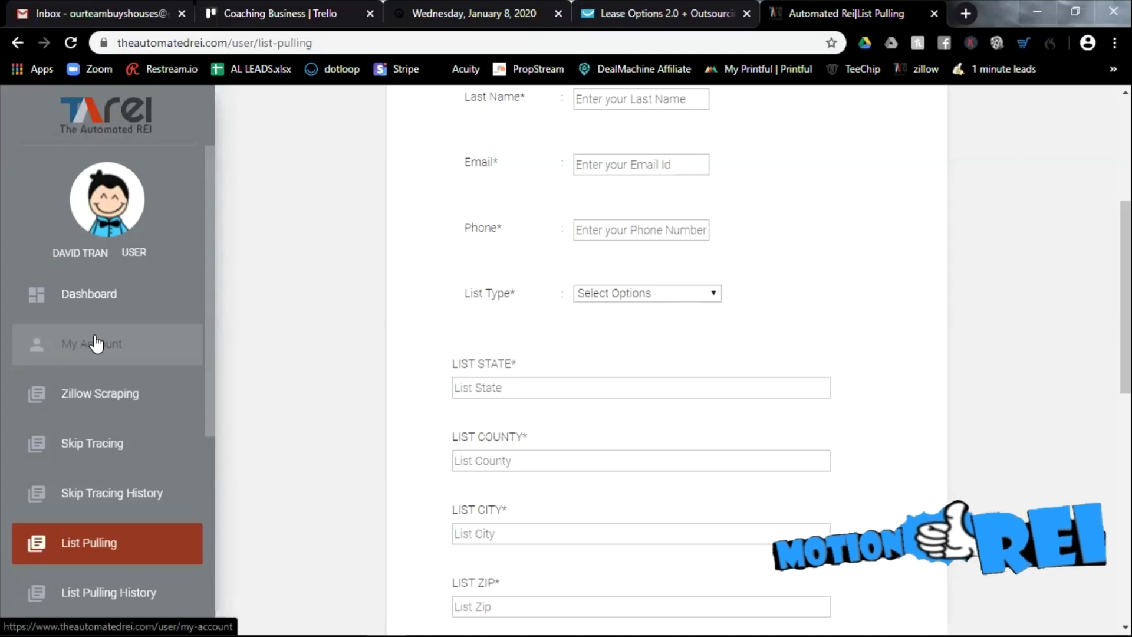
{"action": "left_click_drag", "start_coordinate": [207, 283], "coordinate": [217, 399]}
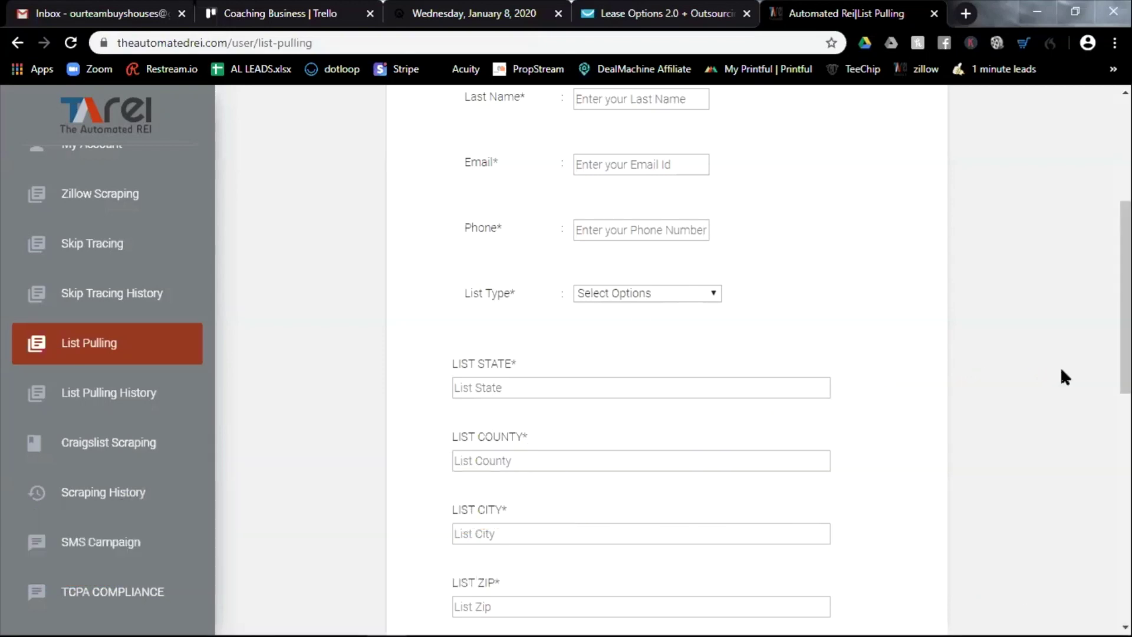
Step: Select the "Combine Tier 3 Skip trace + List pull at 6 Cents" option in the List Pulling form
{"action": "scroll", "coordinate": [1041, 374], "scroll_direction": "down", "scroll_amount": 1}
{"action": "scroll", "coordinate": [808, 471], "scroll_direction": "down", "scroll_amount": 7}
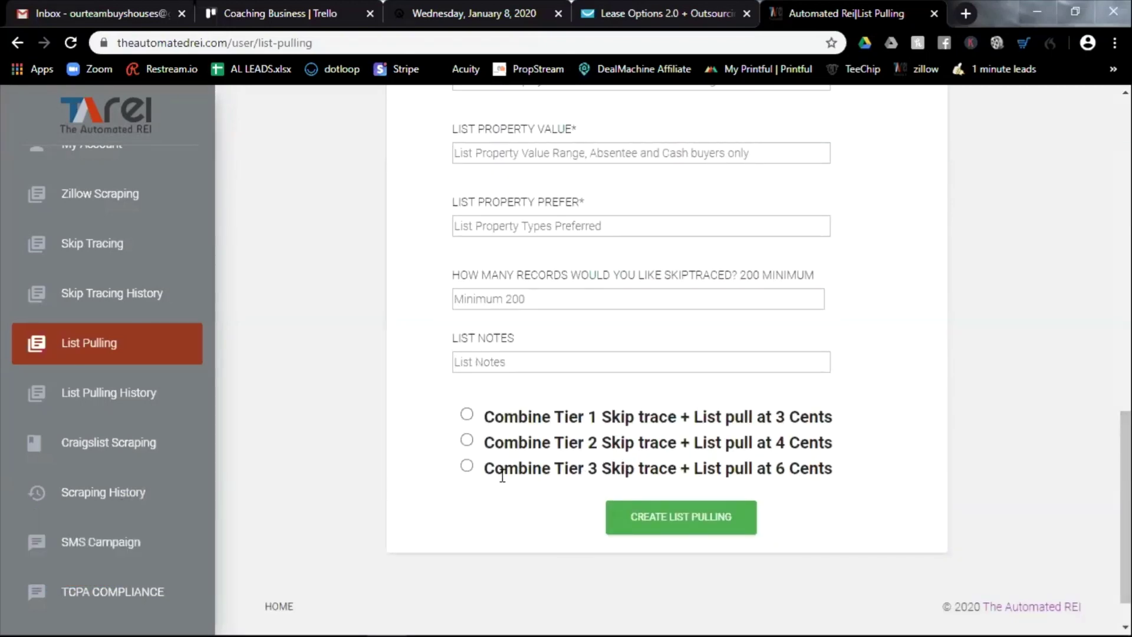
{"action": "left_click", "coordinate": [467, 466]}
{"action": "left_click_drag", "start_coordinate": [554, 467], "coordinate": [796, 469]}
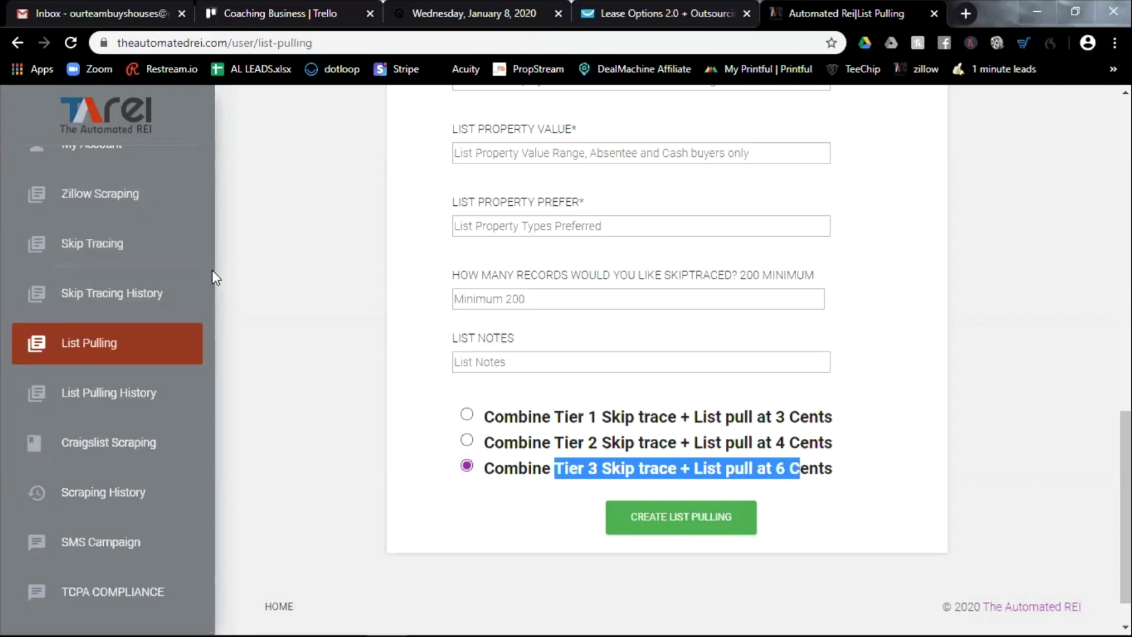
Step: Start a Zillow Scraping campaign named "donaldtest" and set it to scrape for Owner
{"action": "scroll", "coordinate": [211, 274], "scroll_direction": "up", "scroll_amount": 3}
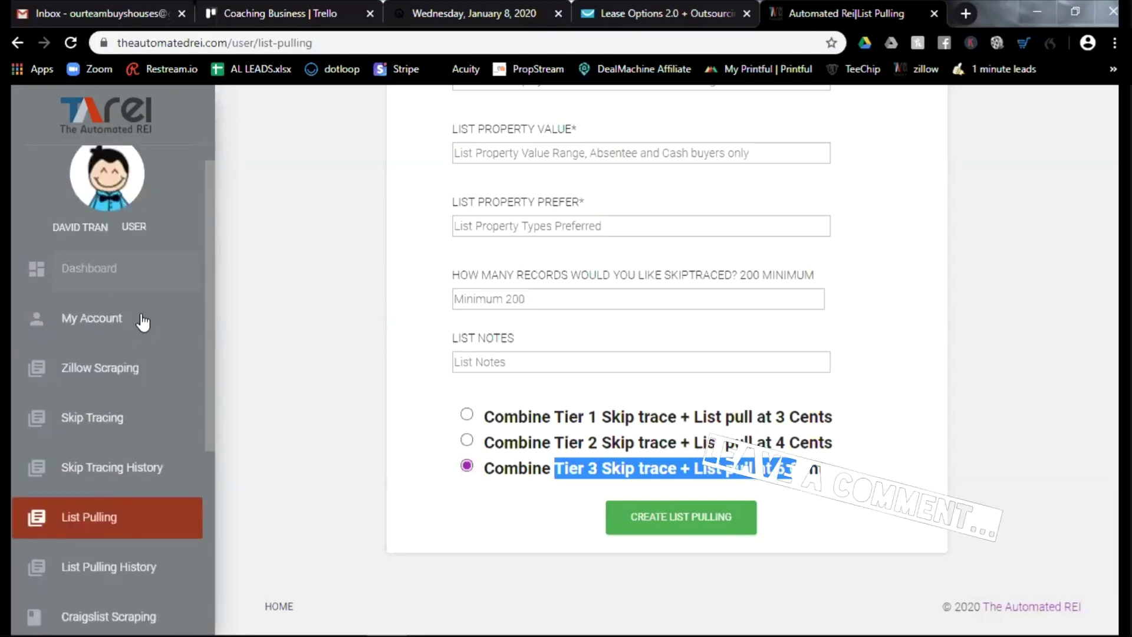
{"action": "left_click", "coordinate": [128, 365]}
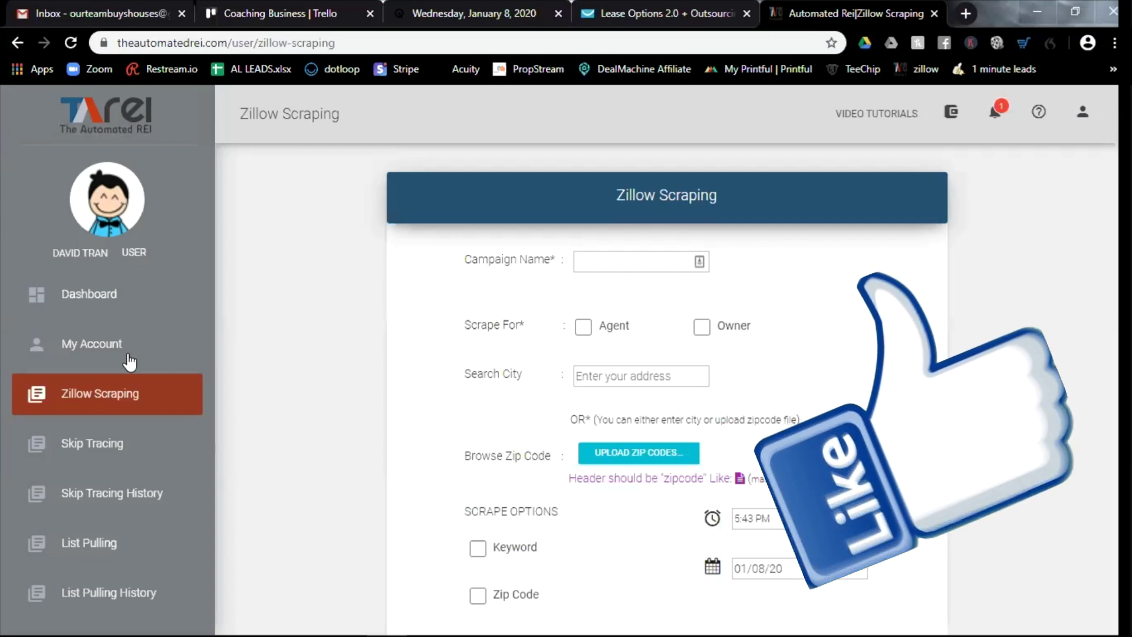
{"action": "left_click", "coordinate": [633, 265]}
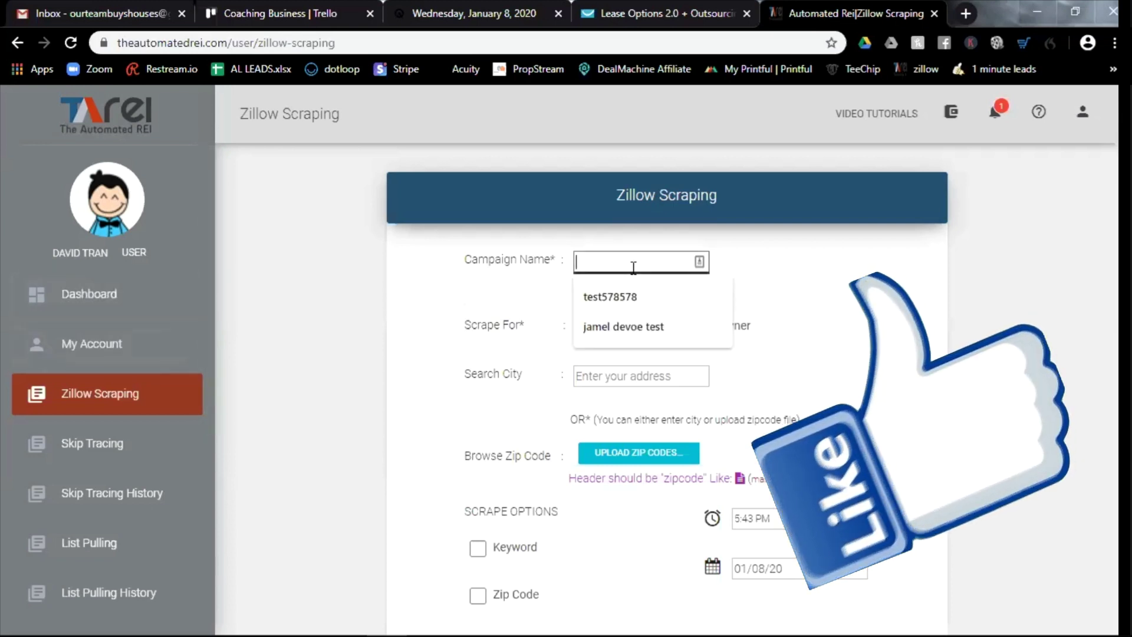
{"action": "type", "text": "donal"}
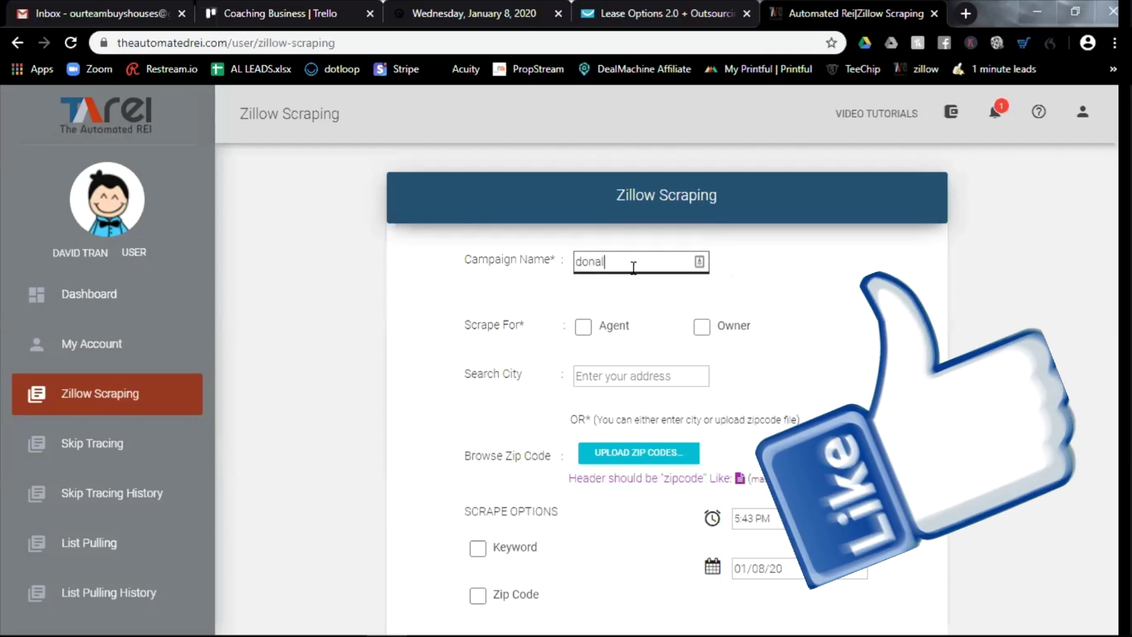
{"action": "type", "text": "dtest"}
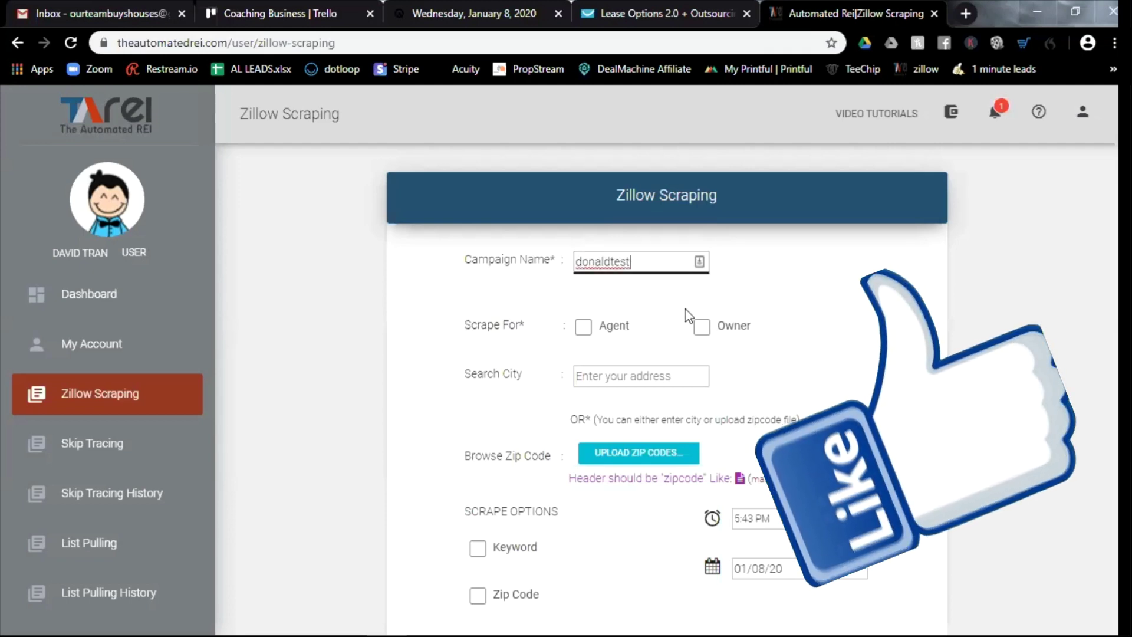
{"action": "left_click", "coordinate": [701, 327]}
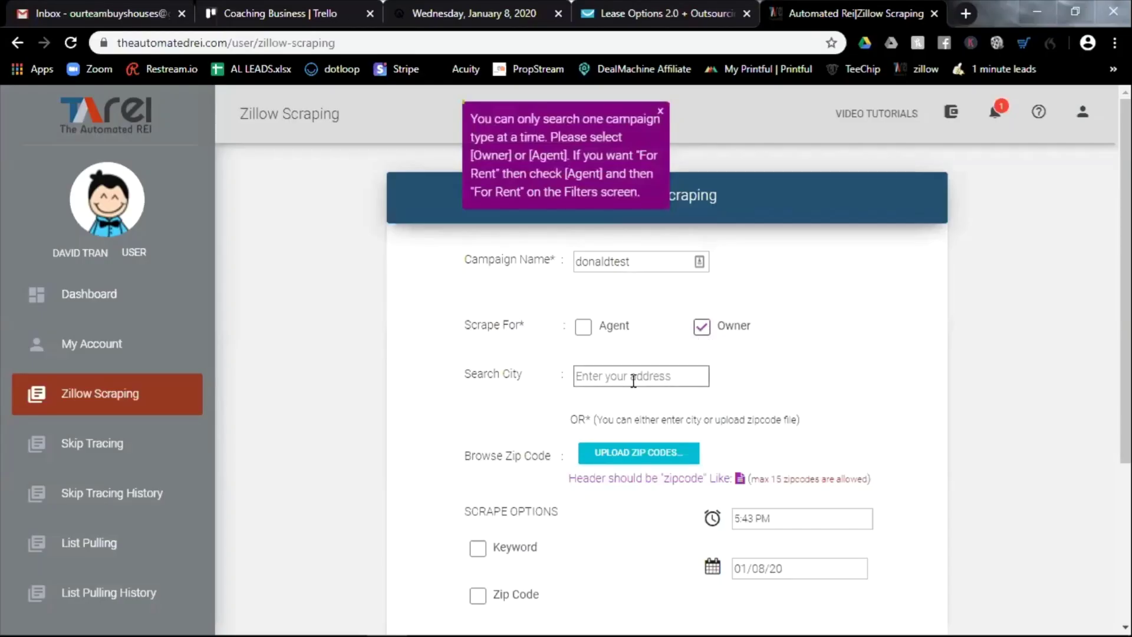
Step: Set the campaign's search city to Las Vegas, NV, USA, using the suggested location
{"action": "left_click", "coordinate": [633, 381]}
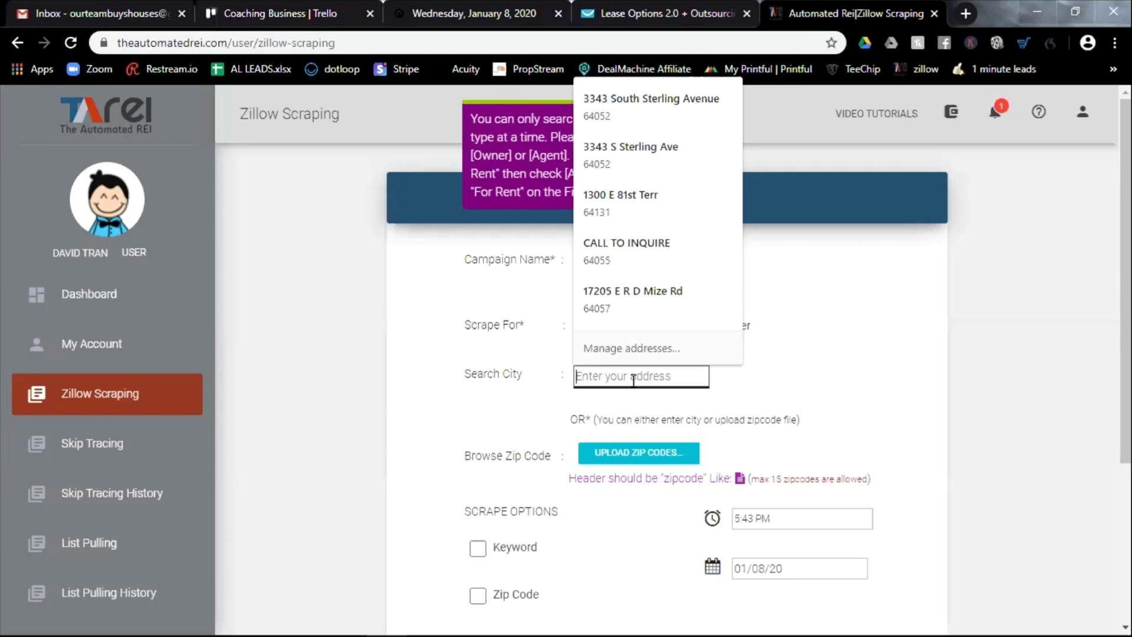
{"action": "type", "text": "ls"}
{"action": "key", "text": "BackSpace"}
{"action": "type", "text": "as vegas"}
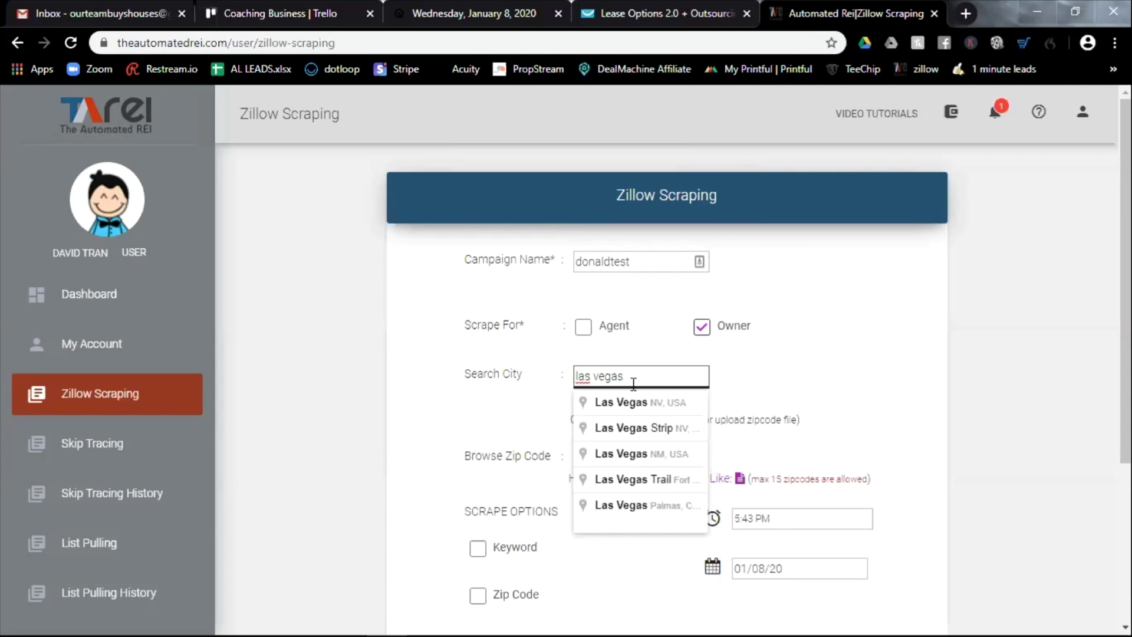
{"action": "type", "text": " NV"}
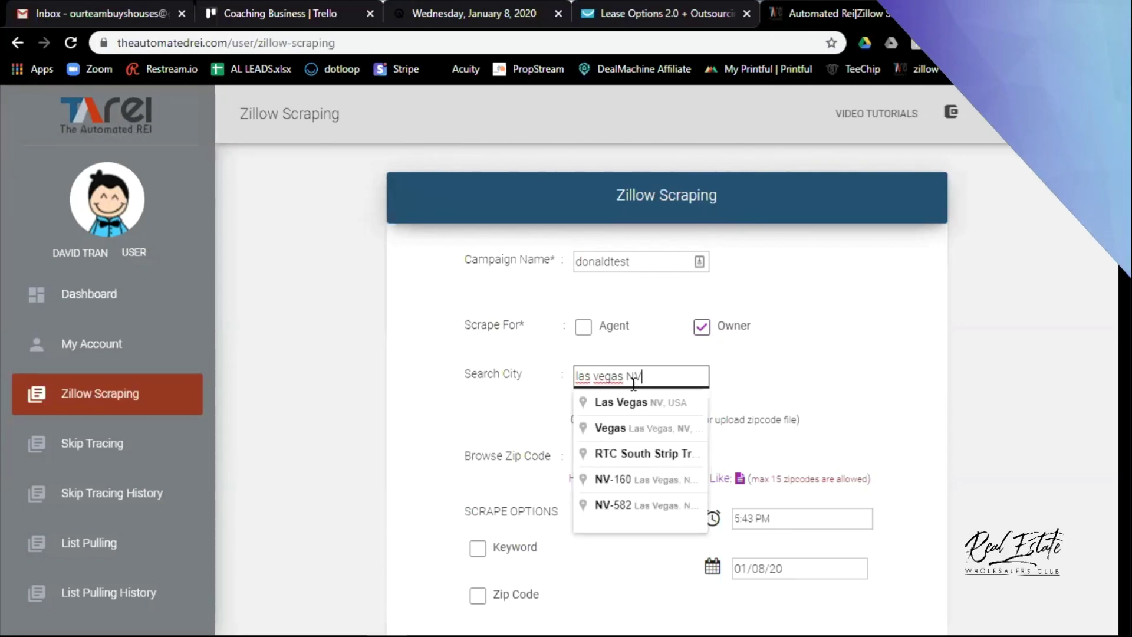
{"action": "left_click", "coordinate": [628, 406]}
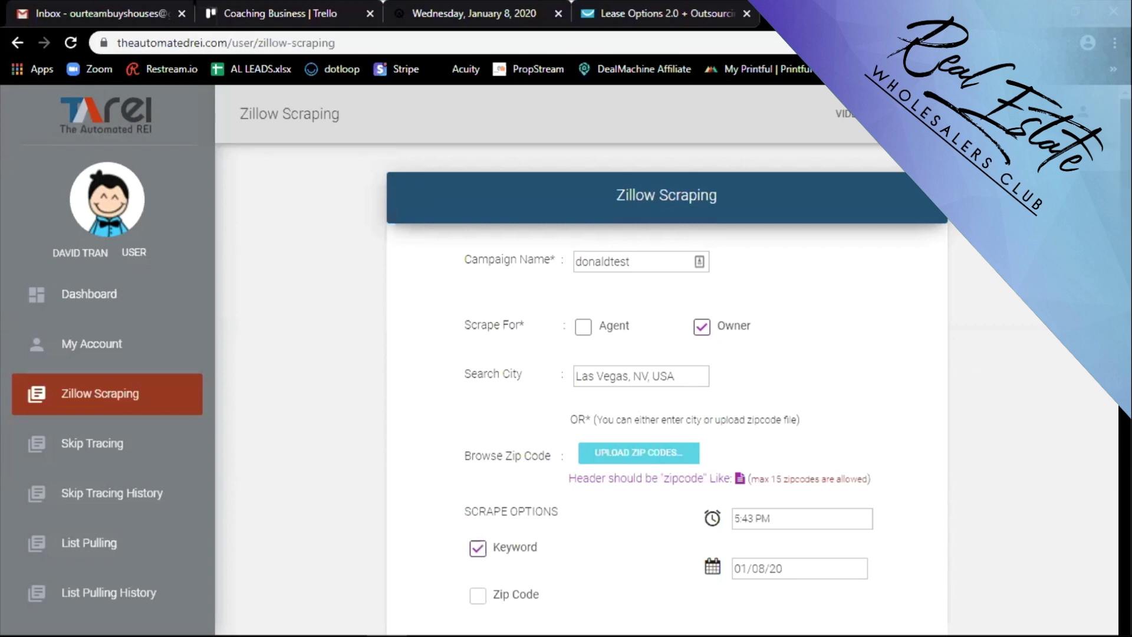
Step: Set the campaign's scheduled time to 6:43 PM and view the date calendar without picking another date
{"action": "scroll", "coordinate": [667, 360], "scroll_direction": "down", "scroll_amount": 2}
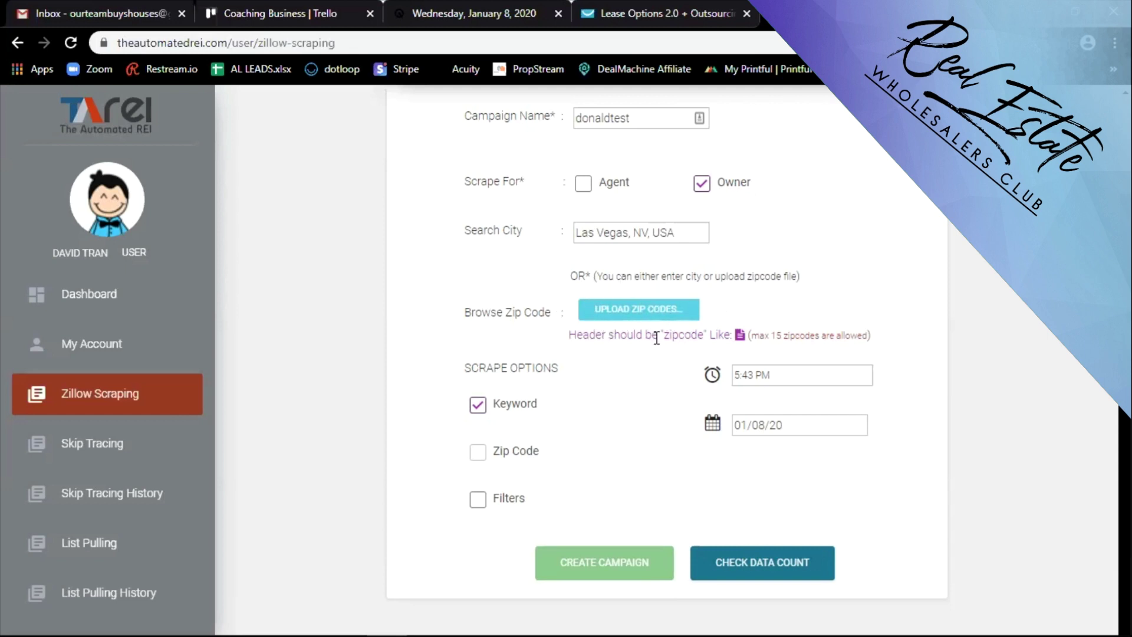
{"action": "triple_click", "coordinate": [596, 231]}
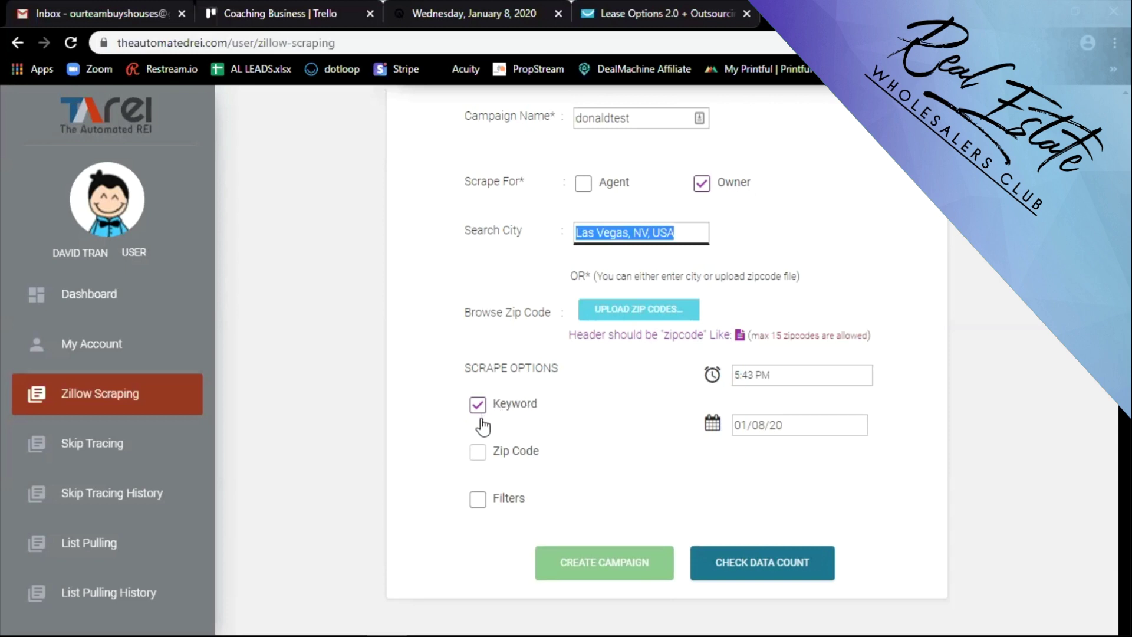
{"action": "left_click", "coordinate": [760, 377]}
{"action": "left_click", "coordinate": [753, 409]}
{"action": "left_click", "coordinate": [683, 416]}
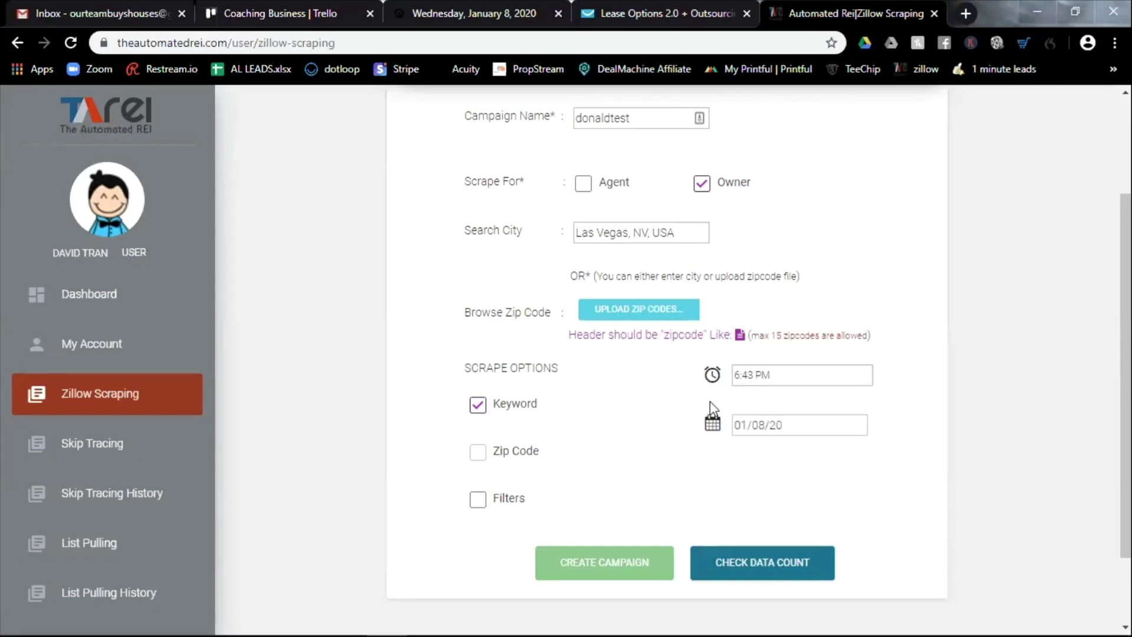
{"action": "left_click", "coordinate": [745, 425]}
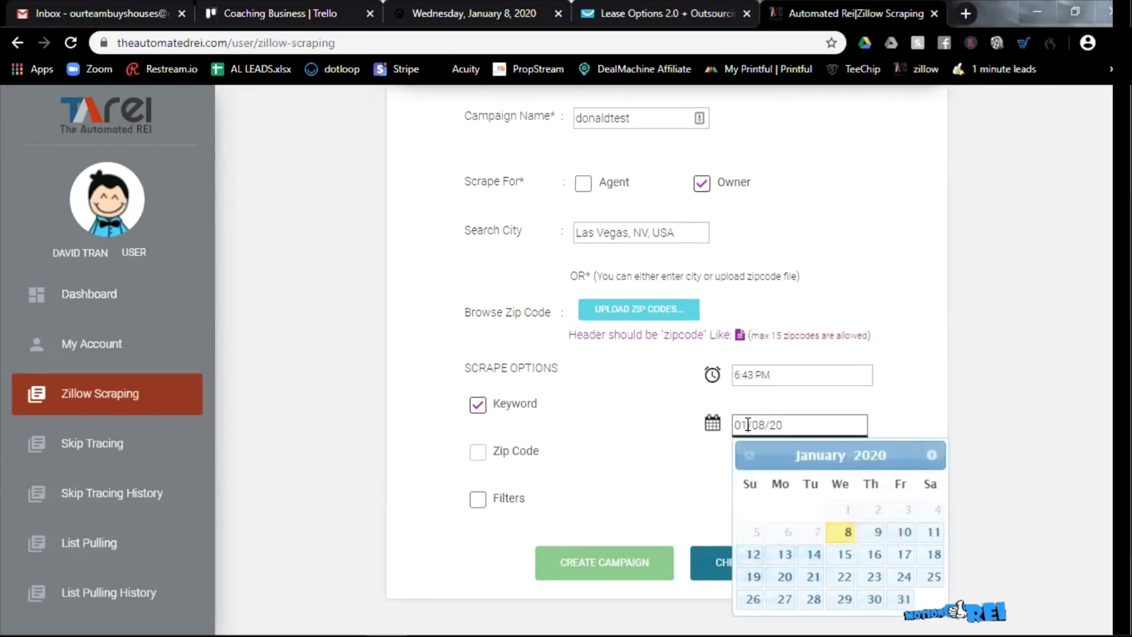
{"action": "left_click", "coordinate": [709, 503]}
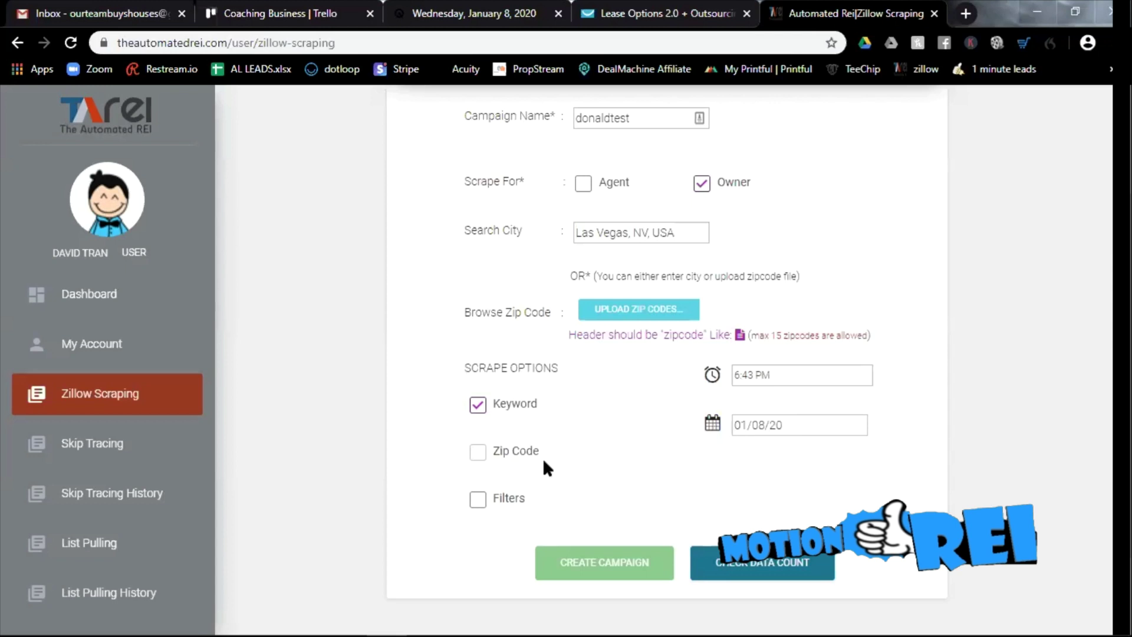
Step: Add listing filters to the Zillow campaign and limit the home types to Homes and Townhomes
{"action": "left_click", "coordinate": [477, 502]}
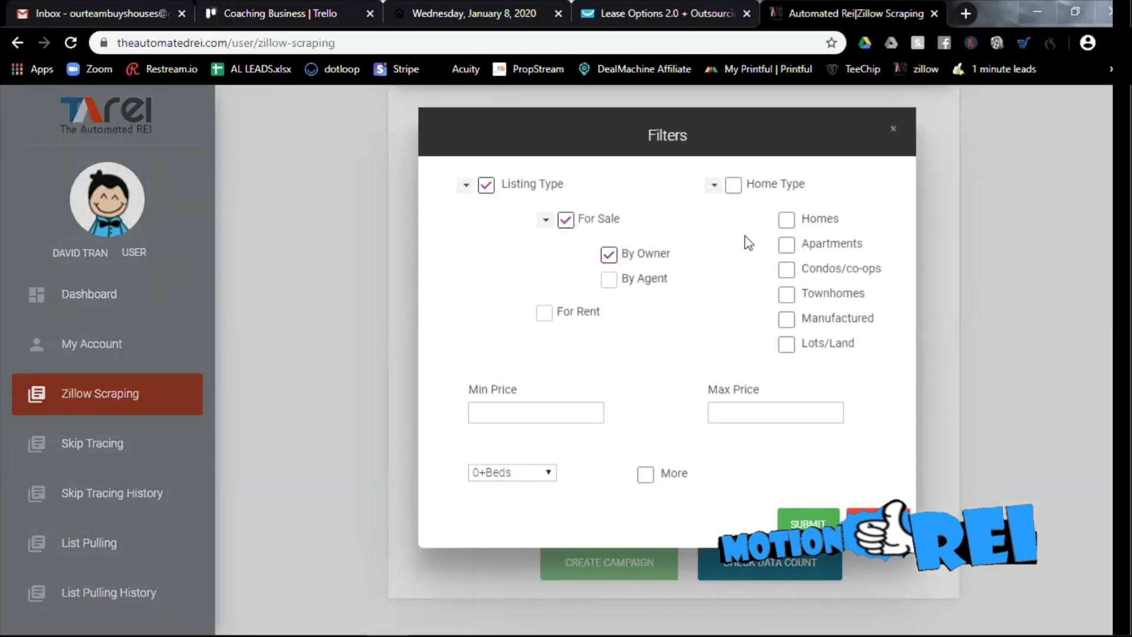
{"action": "left_click", "coordinate": [734, 186]}
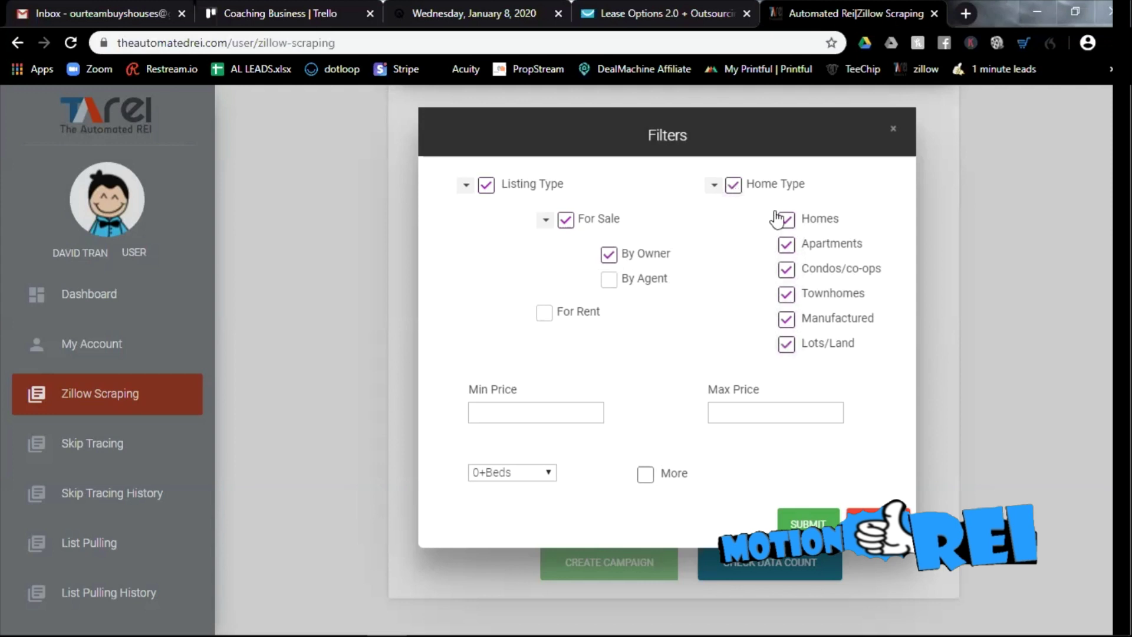
{"action": "left_click", "coordinate": [788, 246]}
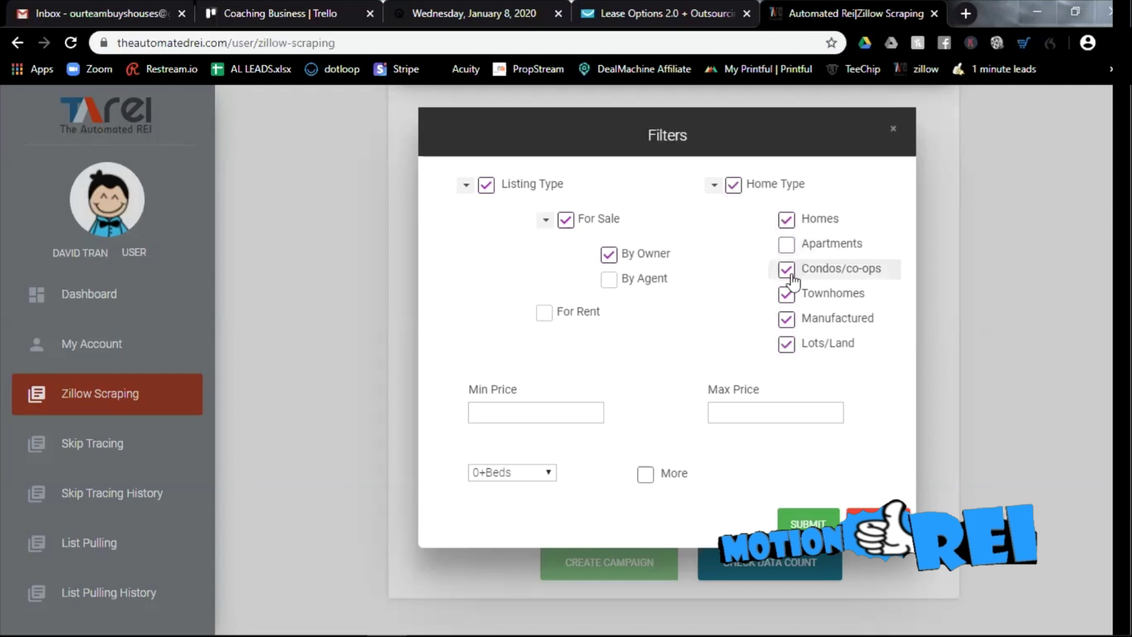
{"action": "left_click", "coordinate": [789, 272]}
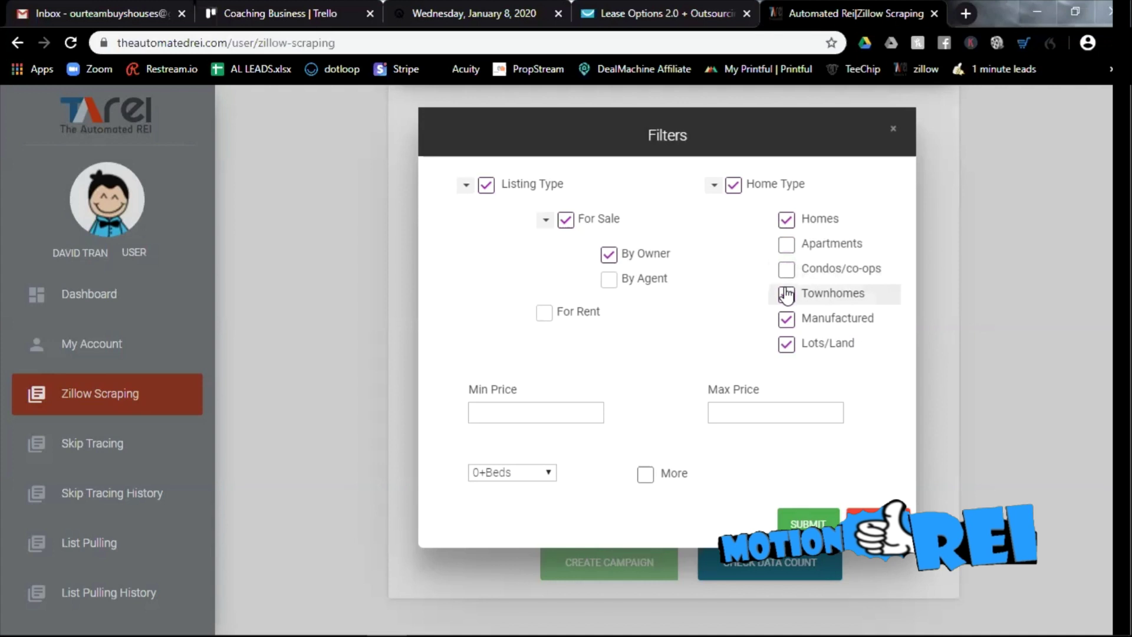
{"action": "left_click", "coordinate": [787, 321]}
{"action": "left_click", "coordinate": [786, 344]}
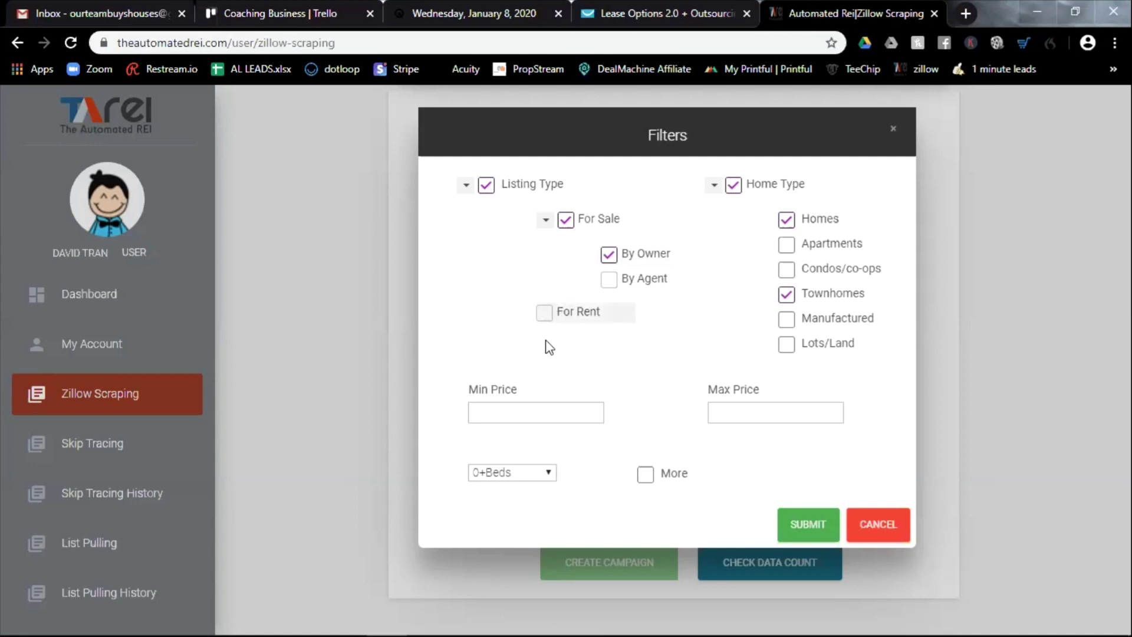
Step: Look through the minimum price choices and the additional Zillow scraping filters without setting any of them
{"action": "left_click", "coordinate": [531, 412]}
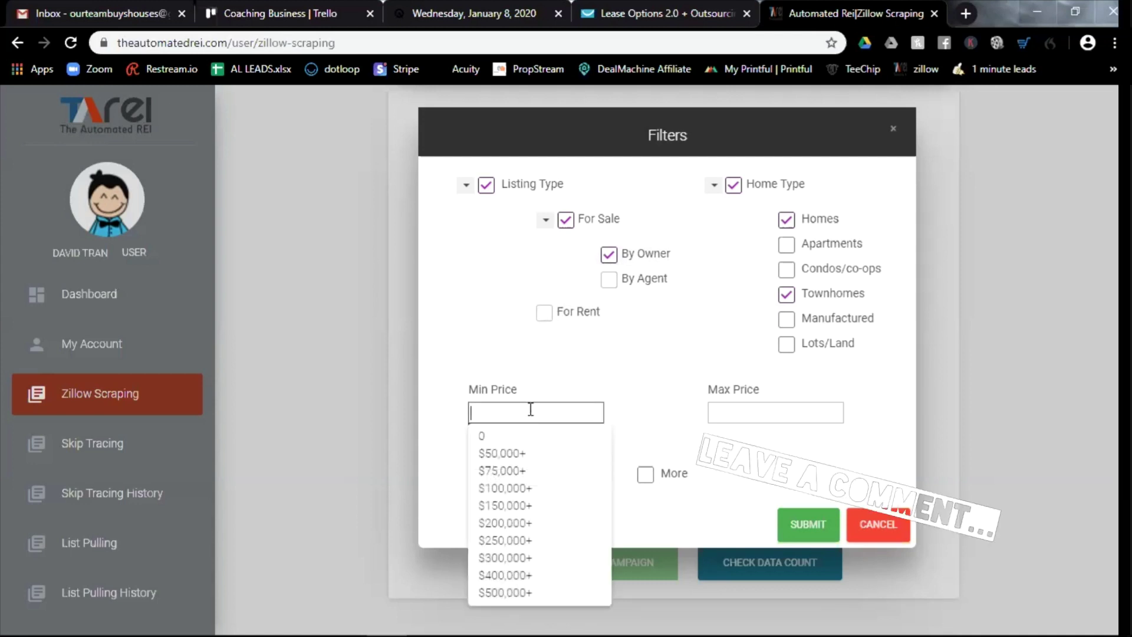
{"action": "left_click", "coordinate": [592, 369]}
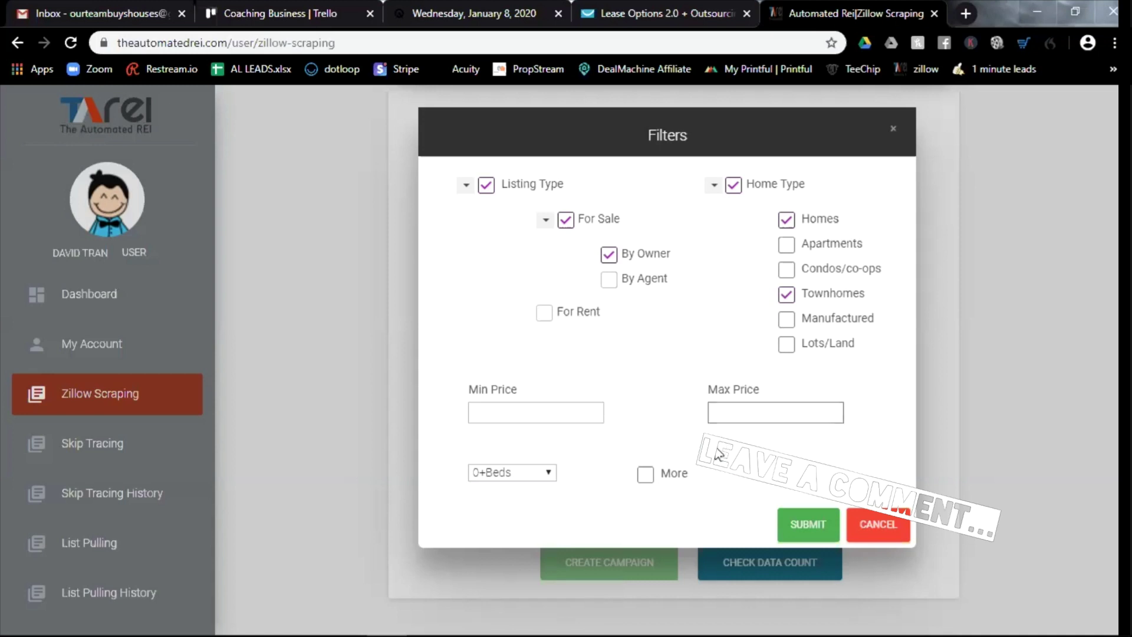
{"action": "left_click", "coordinate": [644, 474]}
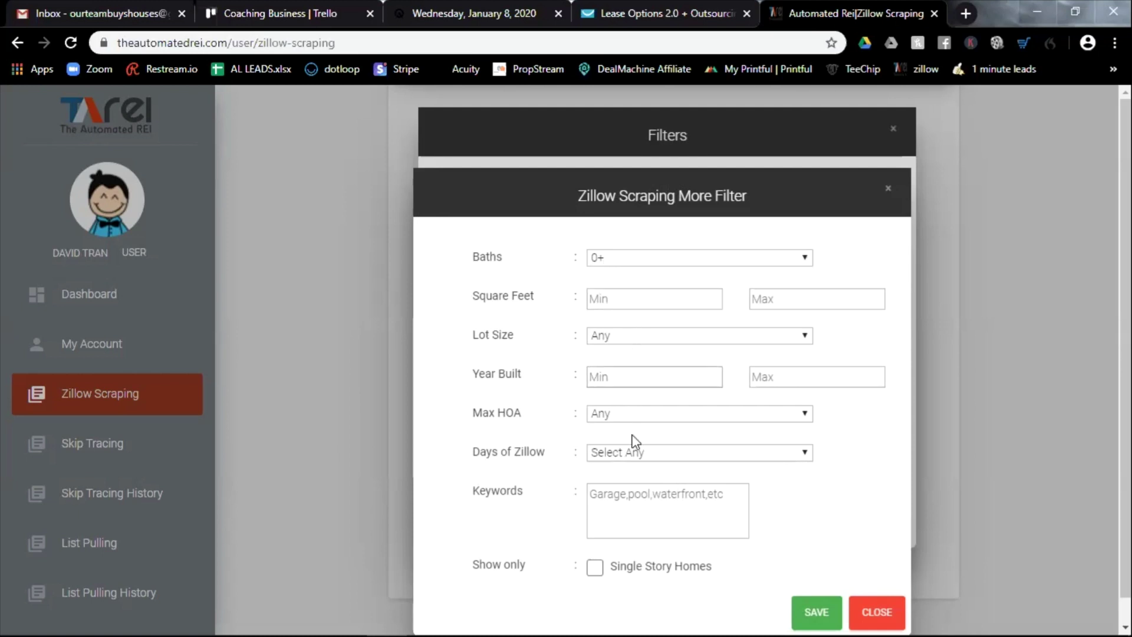
{"action": "left_click", "coordinate": [859, 616]}
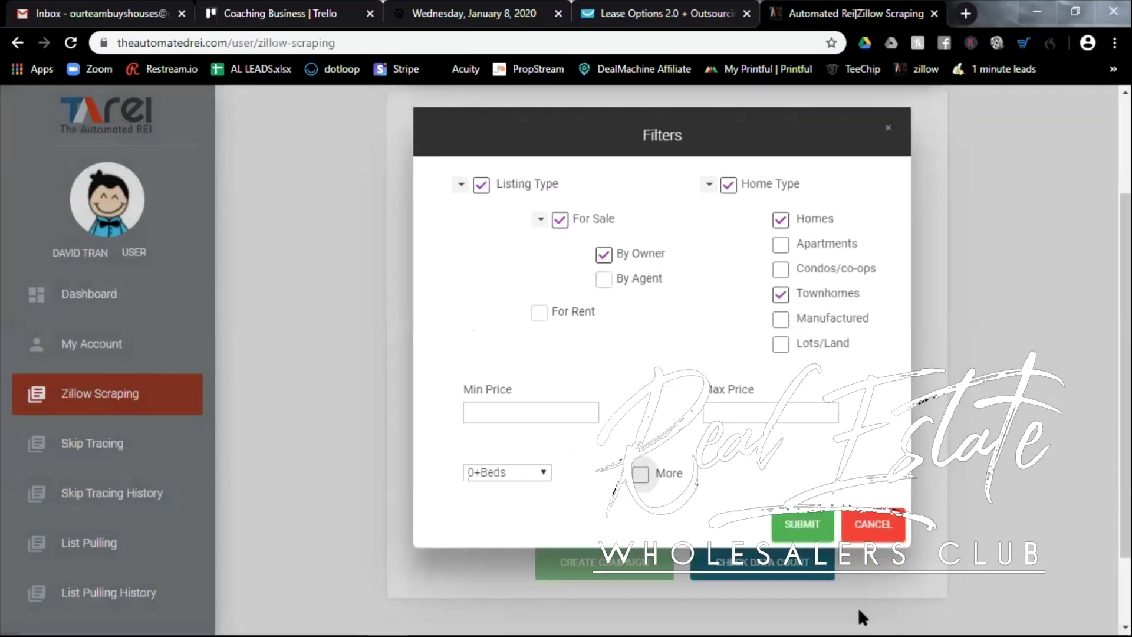
Step: Set the filters' minimum price to $50,000+ and maximum price to 149999, and submit the filters
{"action": "left_click", "coordinate": [510, 407]}
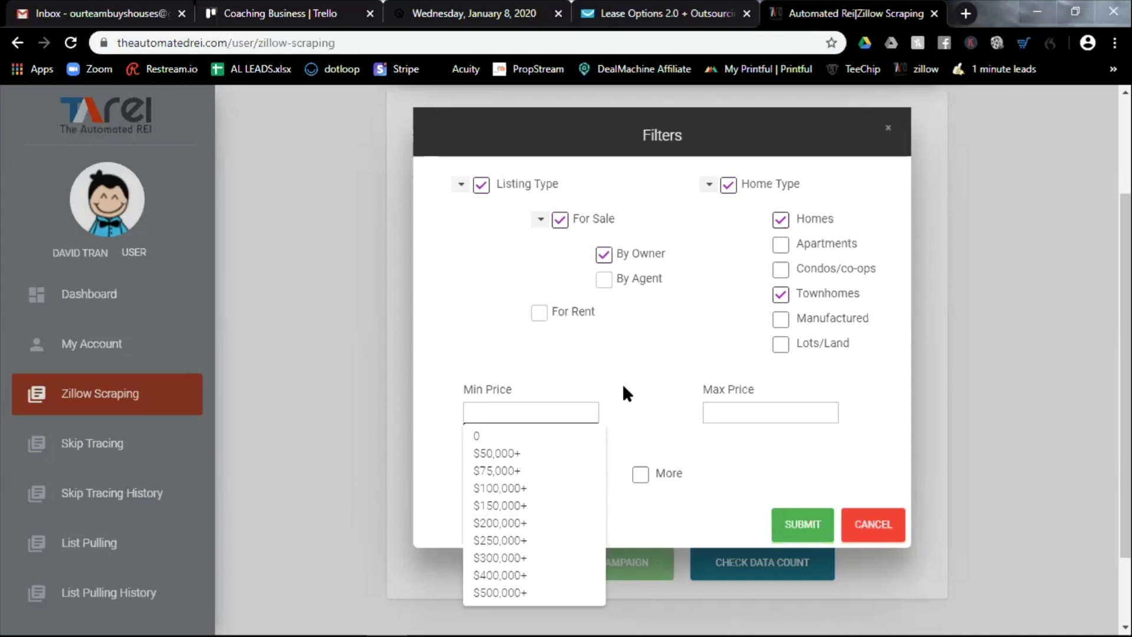
{"action": "left_click", "coordinate": [542, 454]}
{"action": "left_click", "coordinate": [713, 414]}
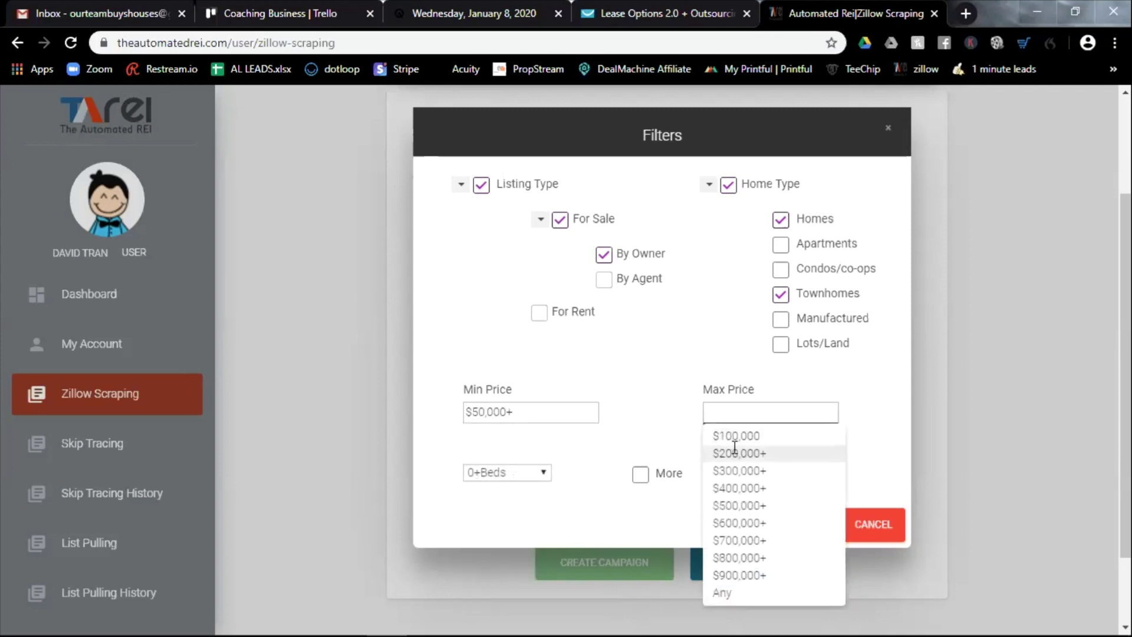
{"action": "type", "text": "149999"}
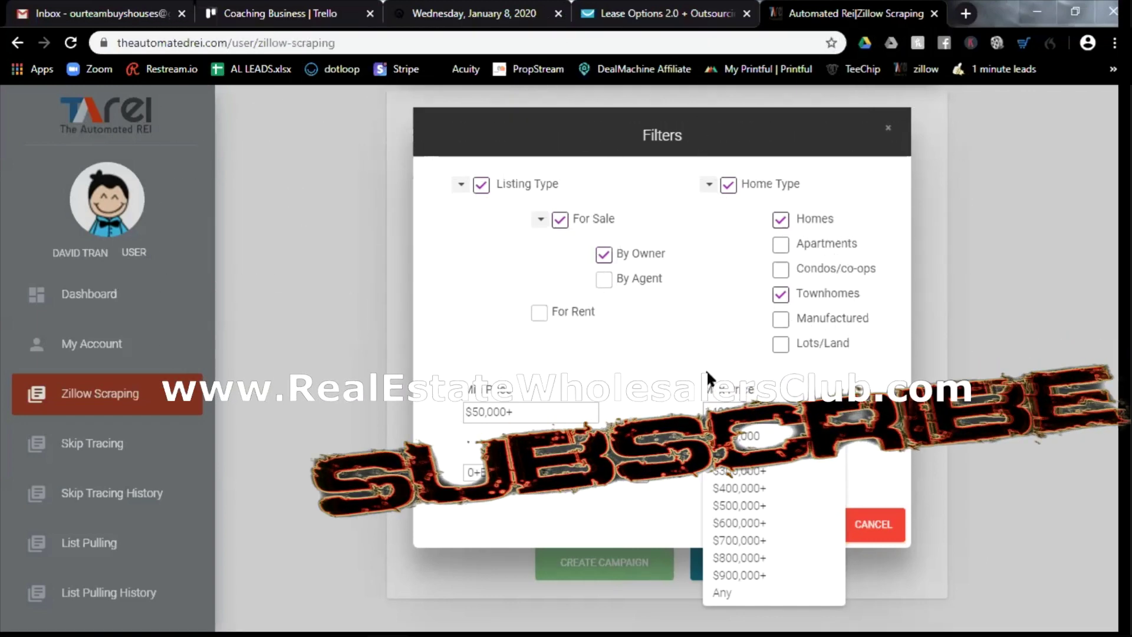
{"action": "left_click", "coordinate": [706, 372]}
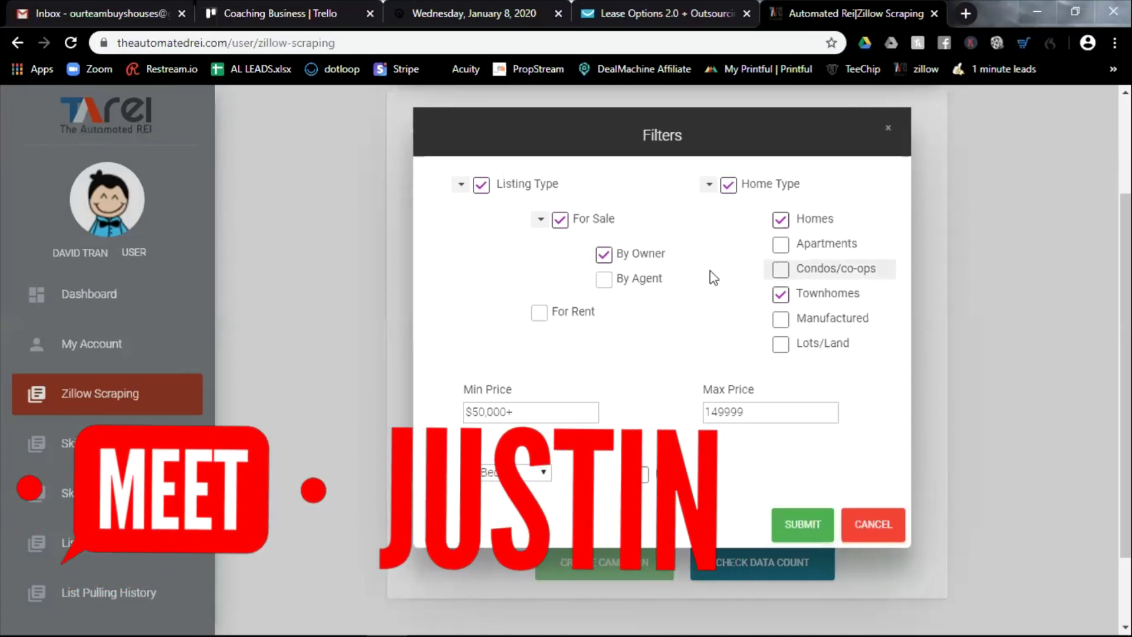
{"action": "left_click", "coordinate": [790, 524]}
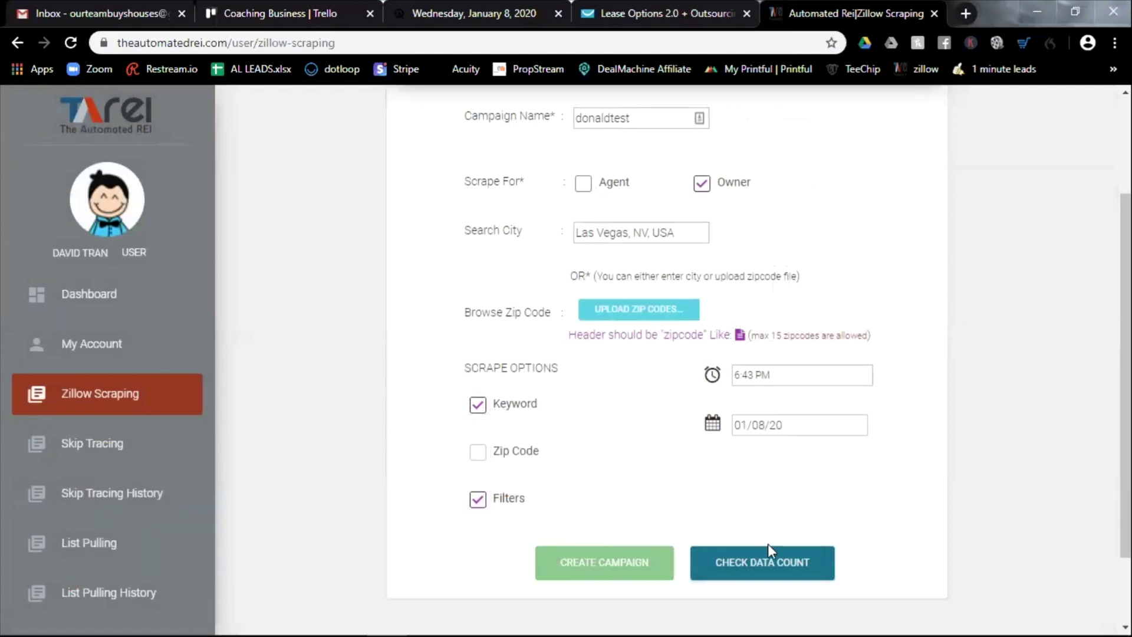
Step: Check the Zillow campaign's estimated maximum rows and price, and close the estimate without proceeding
{"action": "left_click", "coordinate": [778, 563]}
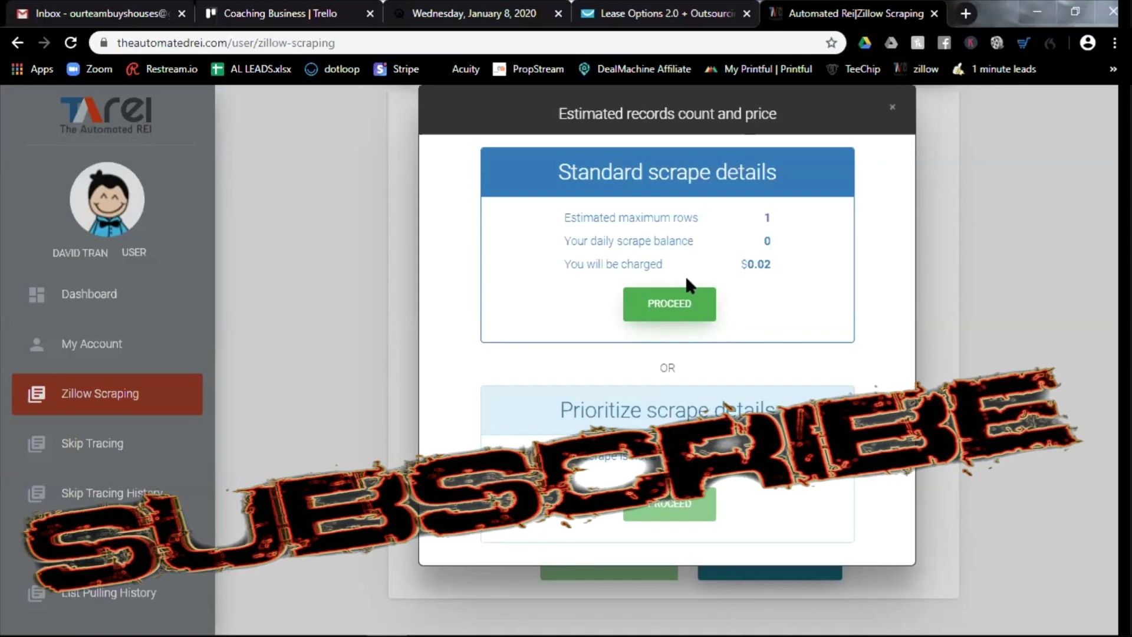
{"action": "left_click_drag", "start_coordinate": [565, 217], "coordinate": [795, 226]}
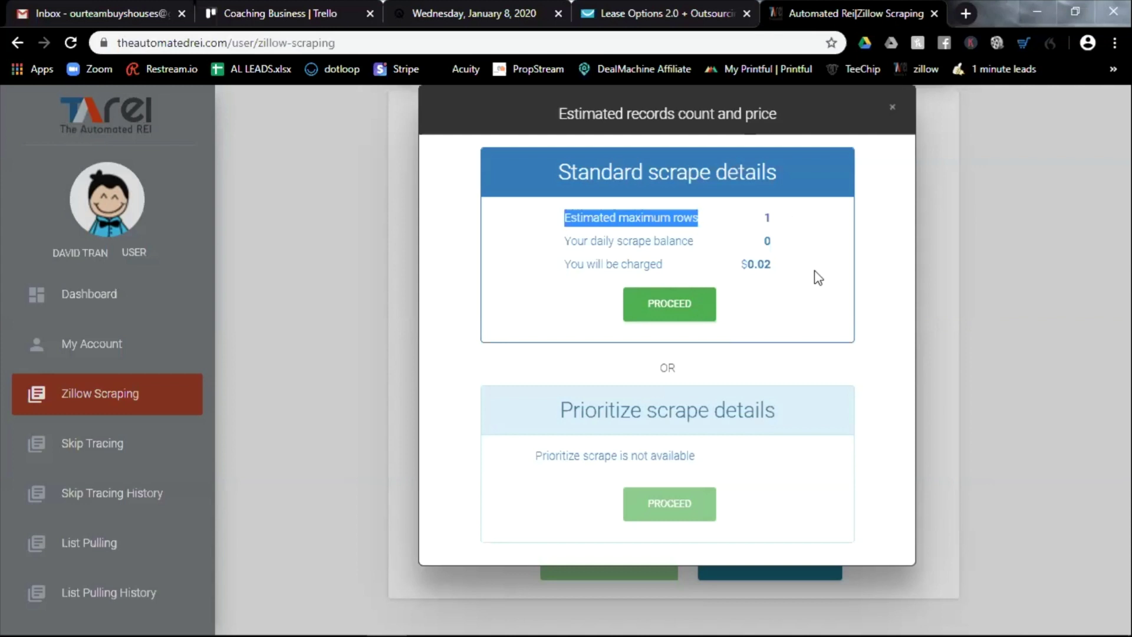
{"action": "left_click", "coordinate": [891, 111]}
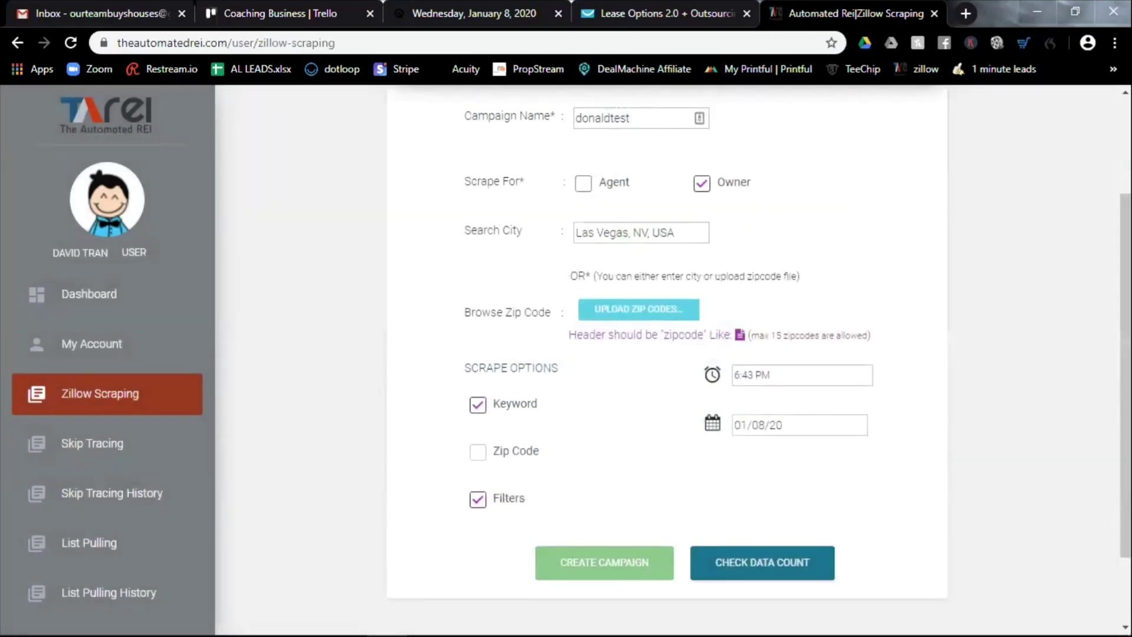
Step: Switch to Craigslist Scraping and name the campaign "donaldtest"
{"action": "scroll", "coordinate": [808, 320], "scroll_direction": "down", "scroll_amount": 2}
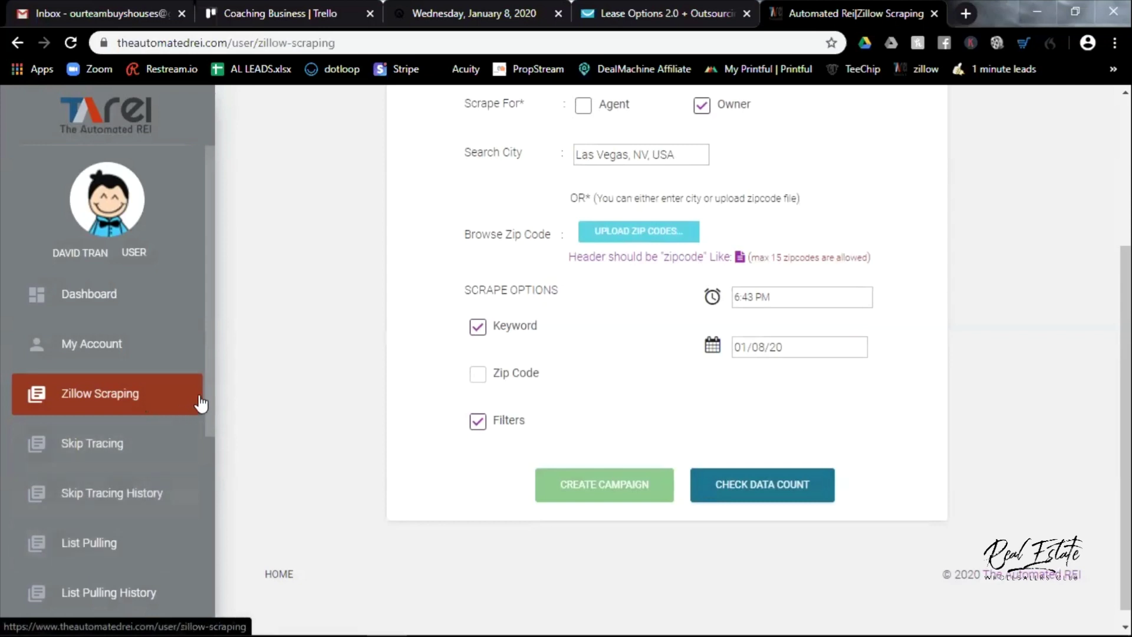
{"action": "left_click_drag", "start_coordinate": [207, 394], "coordinate": [211, 537]}
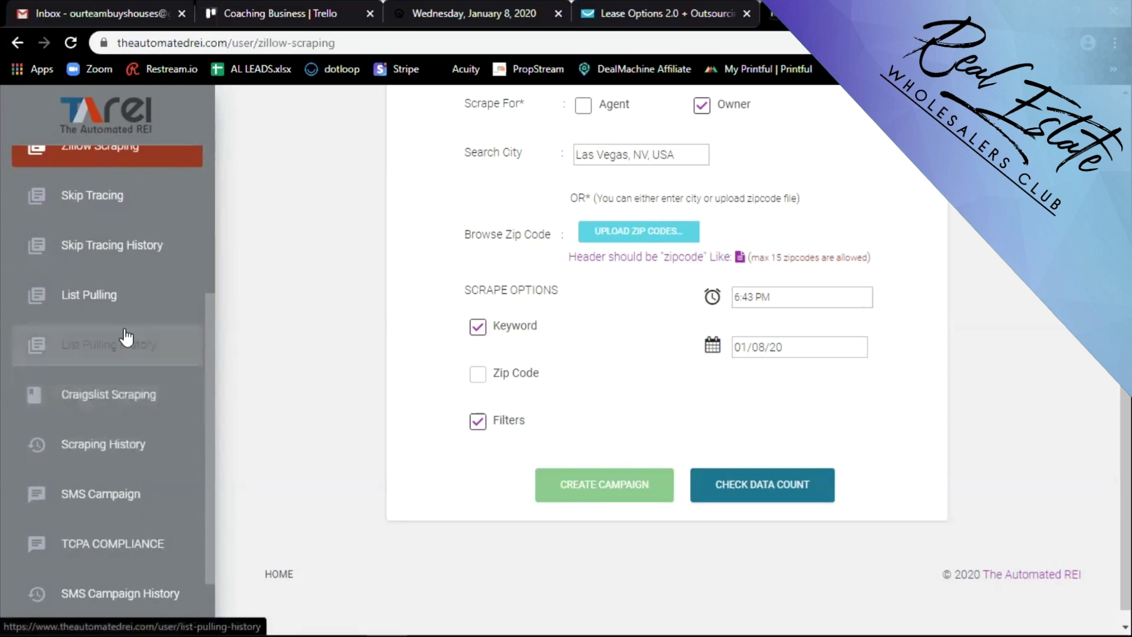
{"action": "left_click_drag", "start_coordinate": [205, 422], "coordinate": [204, 383]}
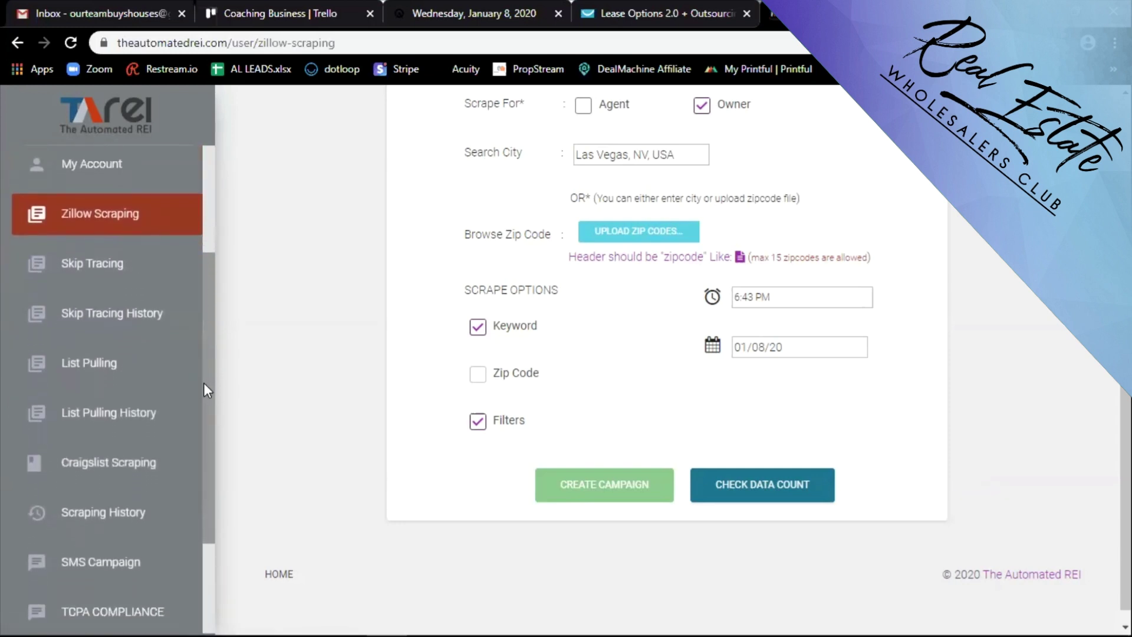
{"action": "left_click", "coordinate": [140, 474]}
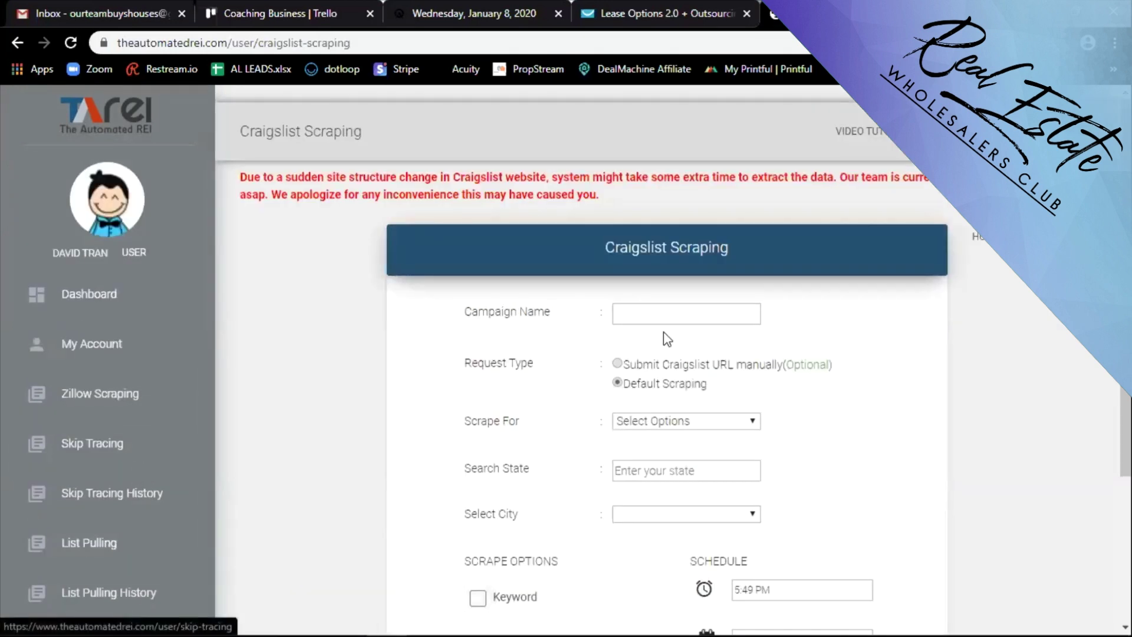
{"action": "left_click", "coordinate": [705, 311]}
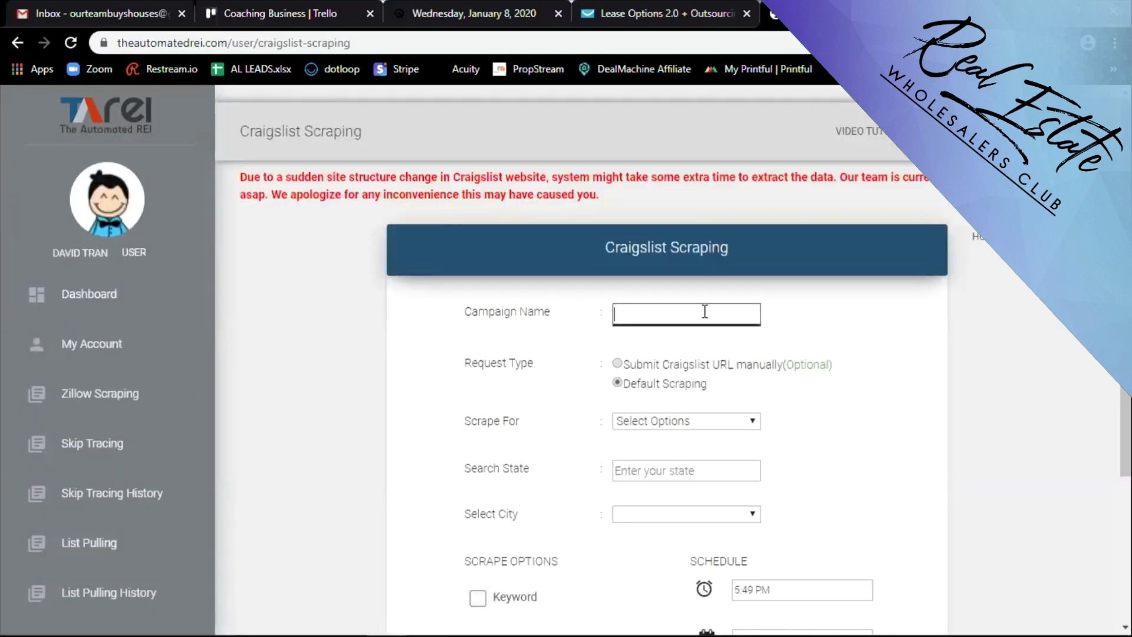
{"action": "type", "text": "donaldtest"}
{"action": "double_click", "coordinate": [700, 313]}
{"action": "left_click", "coordinate": [657, 348]}
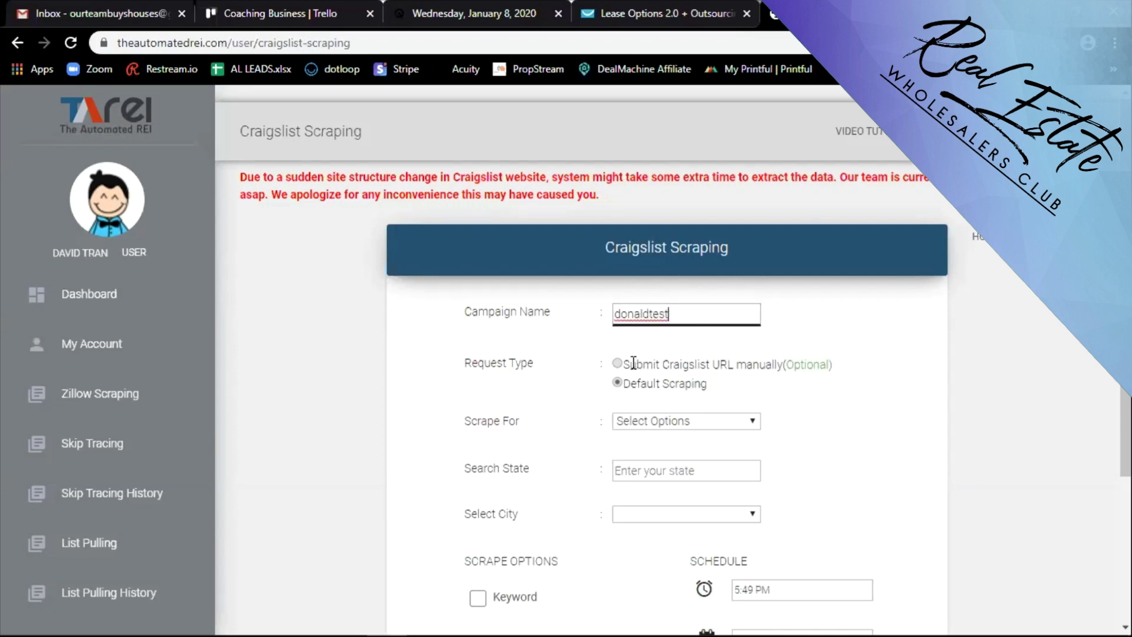
Step: Set the Craigslist campaign to scrape for Real estate-By Owner, with Nevada as the search state
{"action": "left_click", "coordinate": [632, 428]}
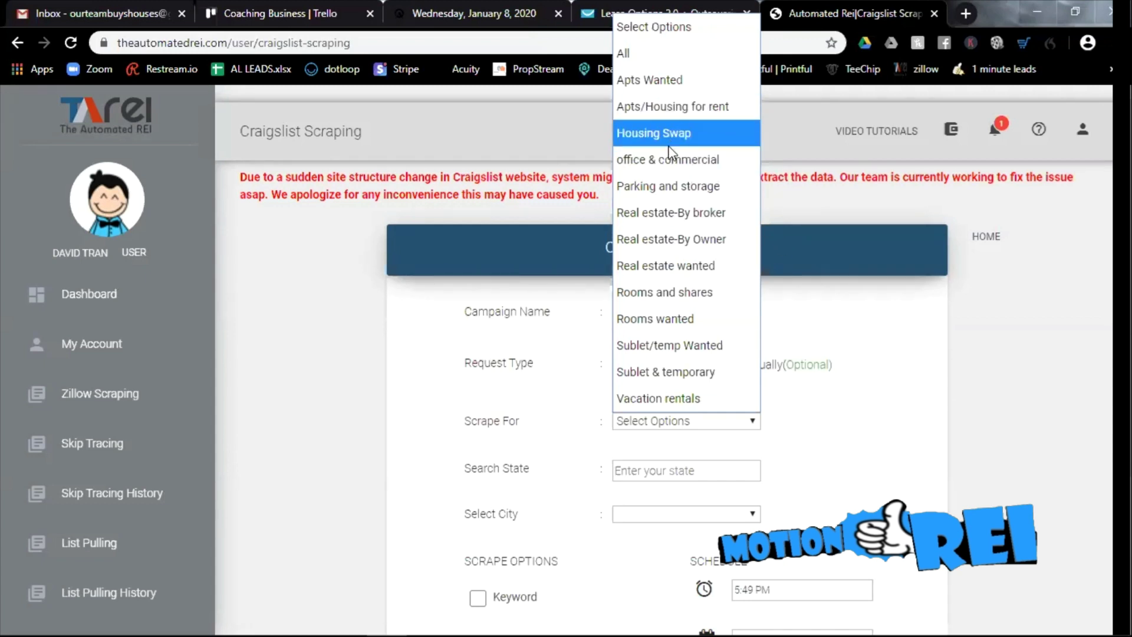
{"action": "left_click", "coordinate": [671, 239]}
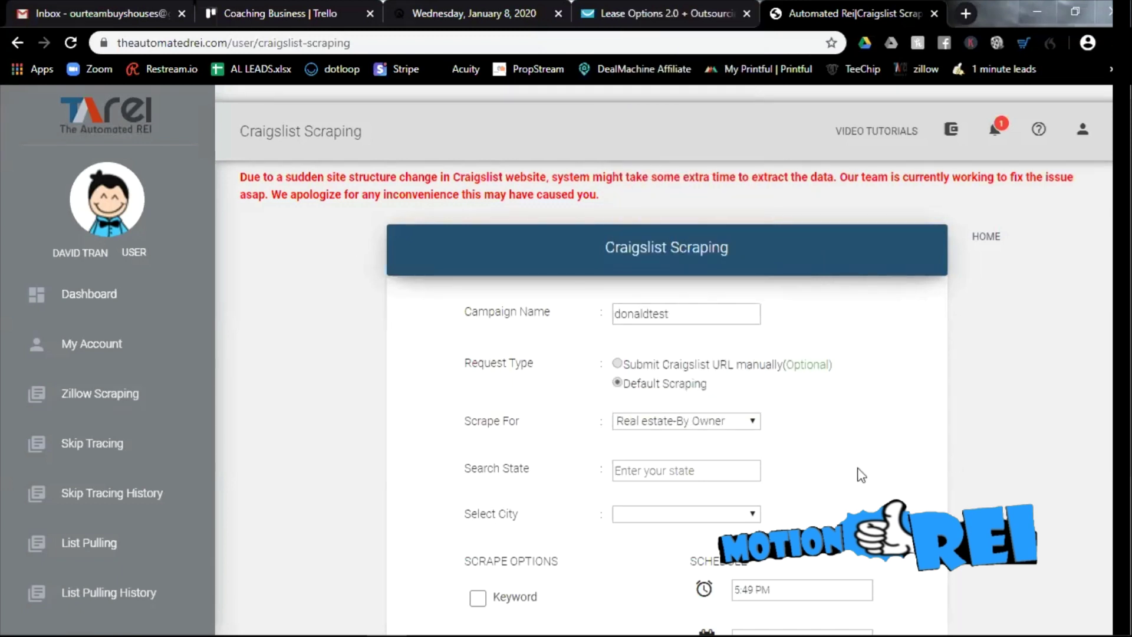
{"action": "left_click", "coordinate": [750, 472]}
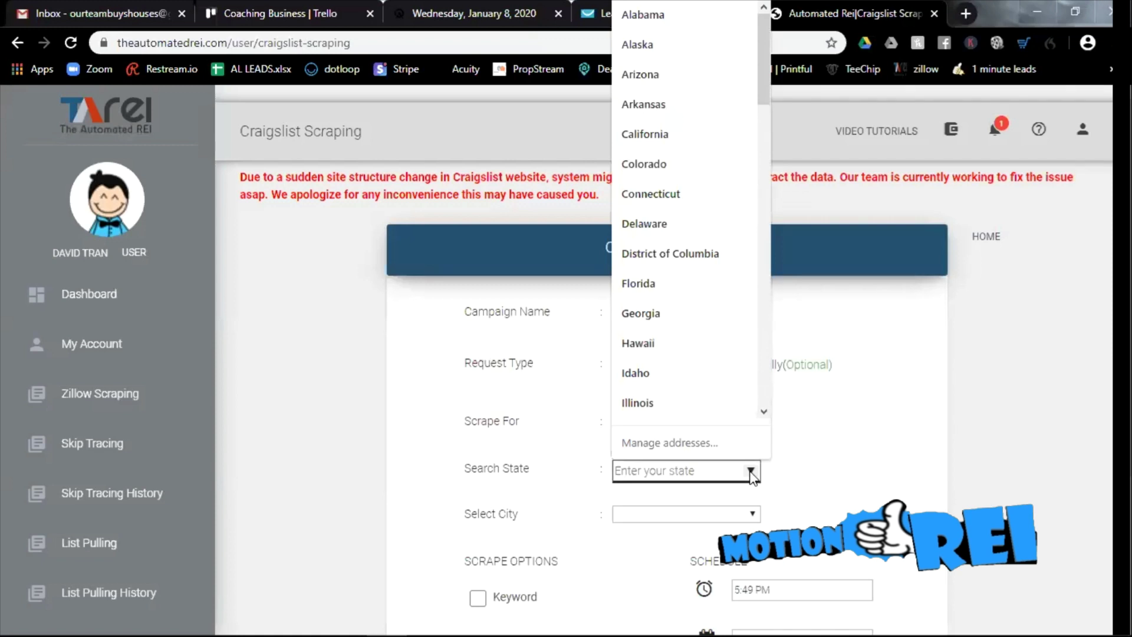
{"action": "type", "text": "nev"}
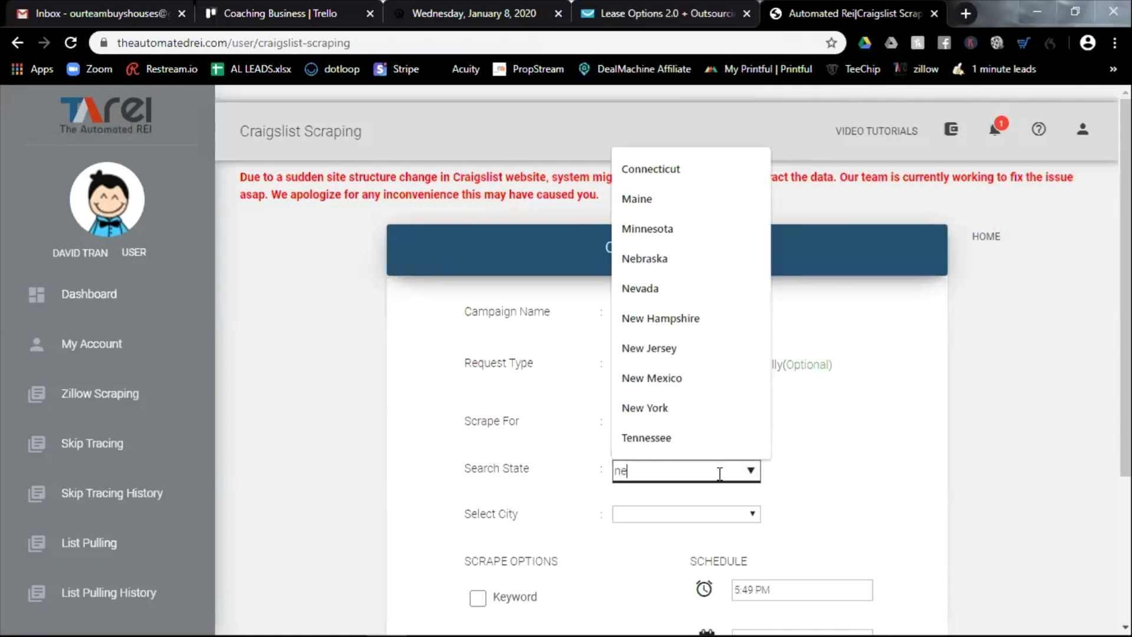
{"action": "key", "text": "BackSpace"}
{"action": "key", "text": "BackSpace"}
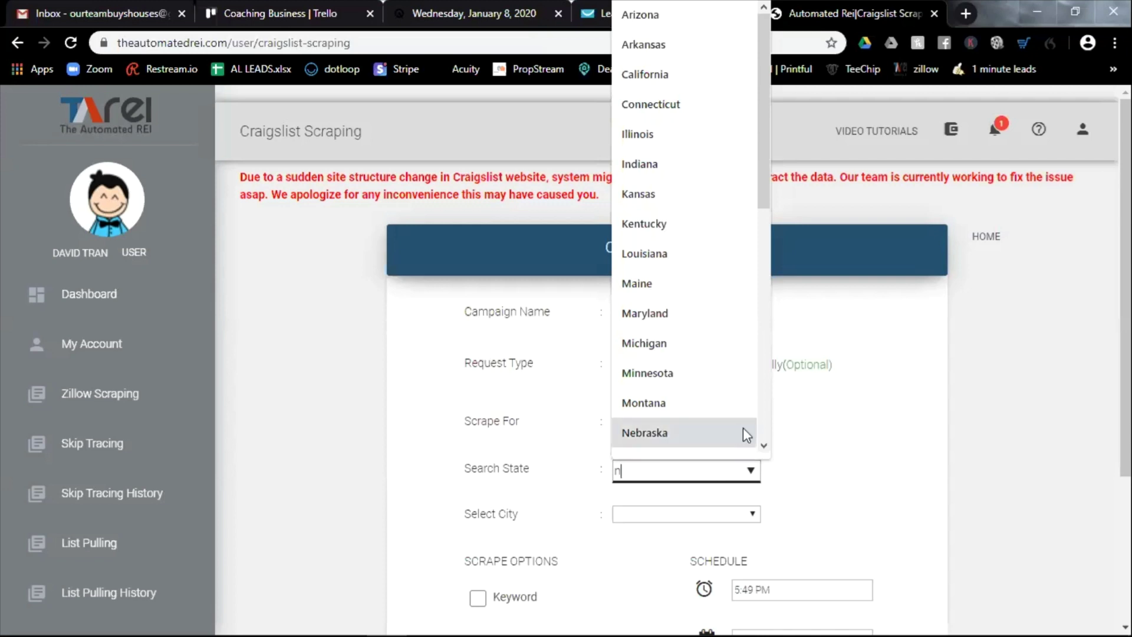
{"action": "left_click_drag", "start_coordinate": [765, 208], "coordinate": [762, 227]}
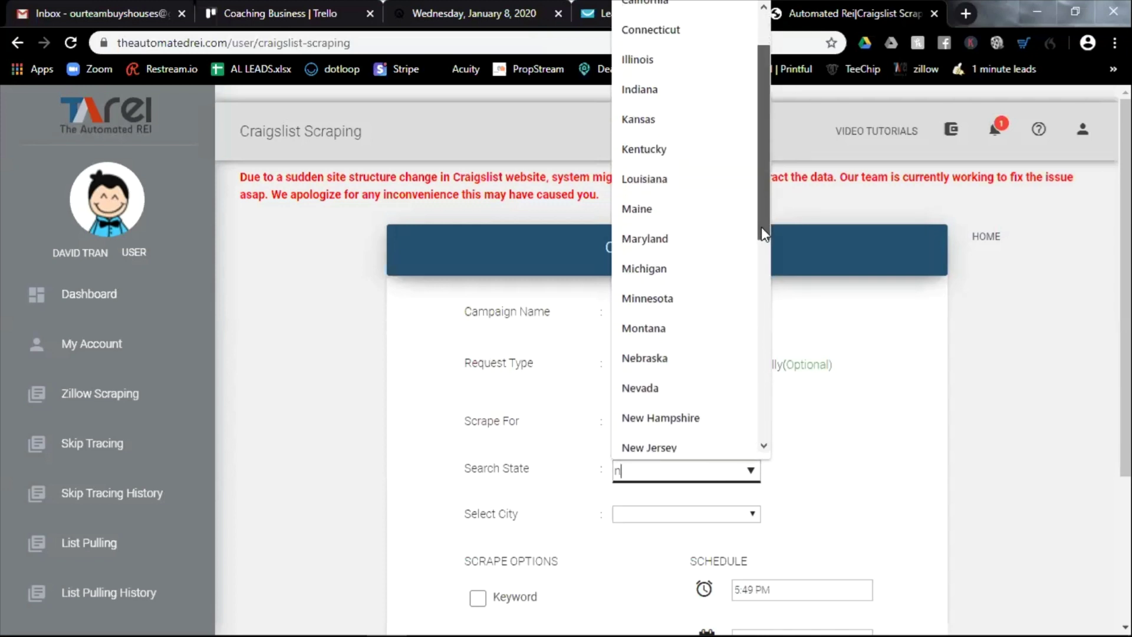
Step: Select lasvegas as the Craigslist campaign's city
{"action": "left_click", "coordinate": [641, 514]}
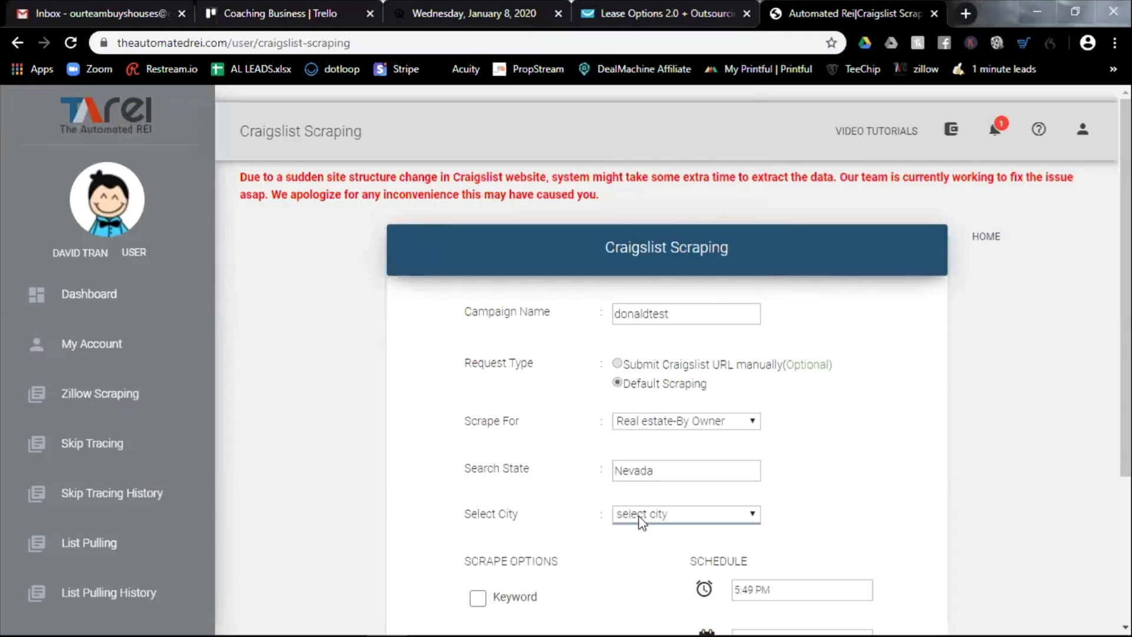
{"action": "left_click", "coordinate": [744, 518]}
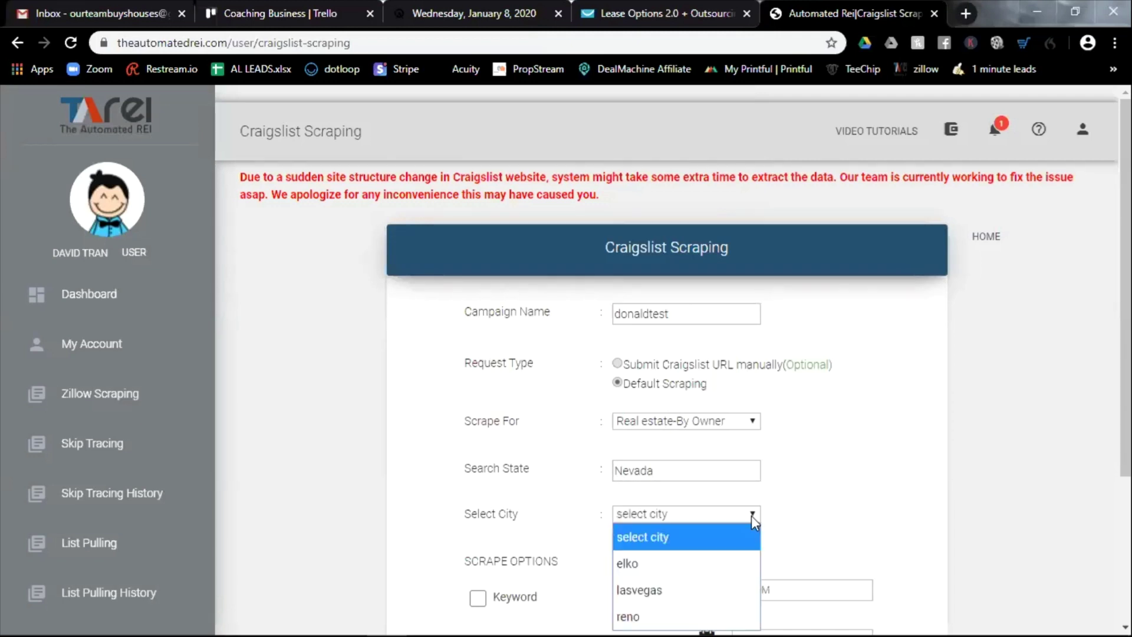
{"action": "scroll", "coordinate": [805, 293], "scroll_direction": "down", "scroll_amount": 3}
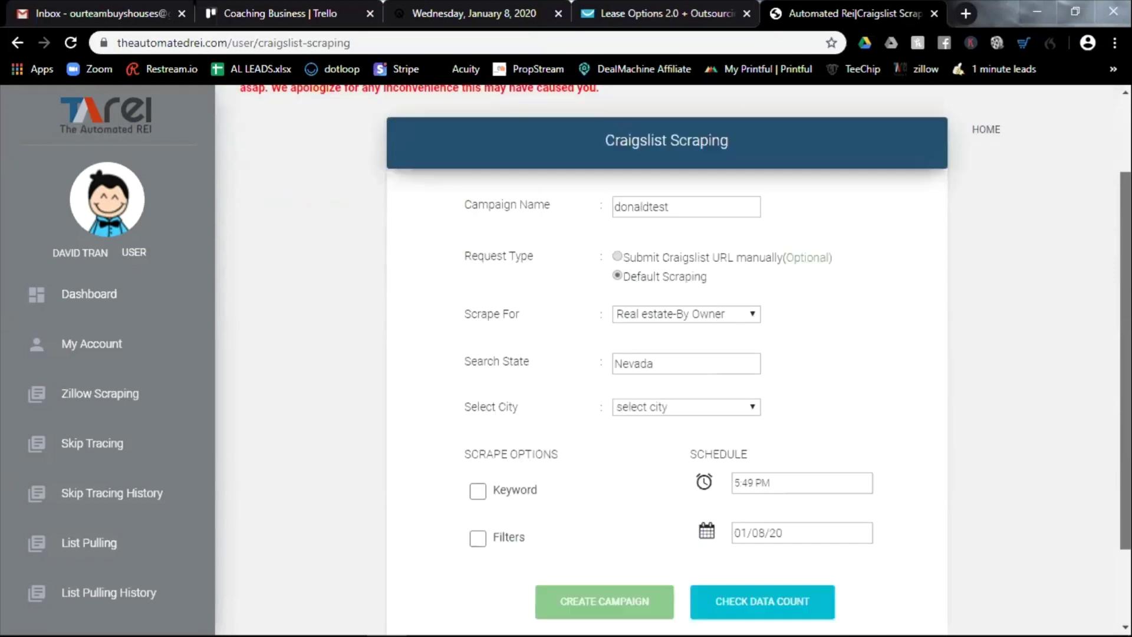
{"action": "left_click", "coordinate": [754, 305]}
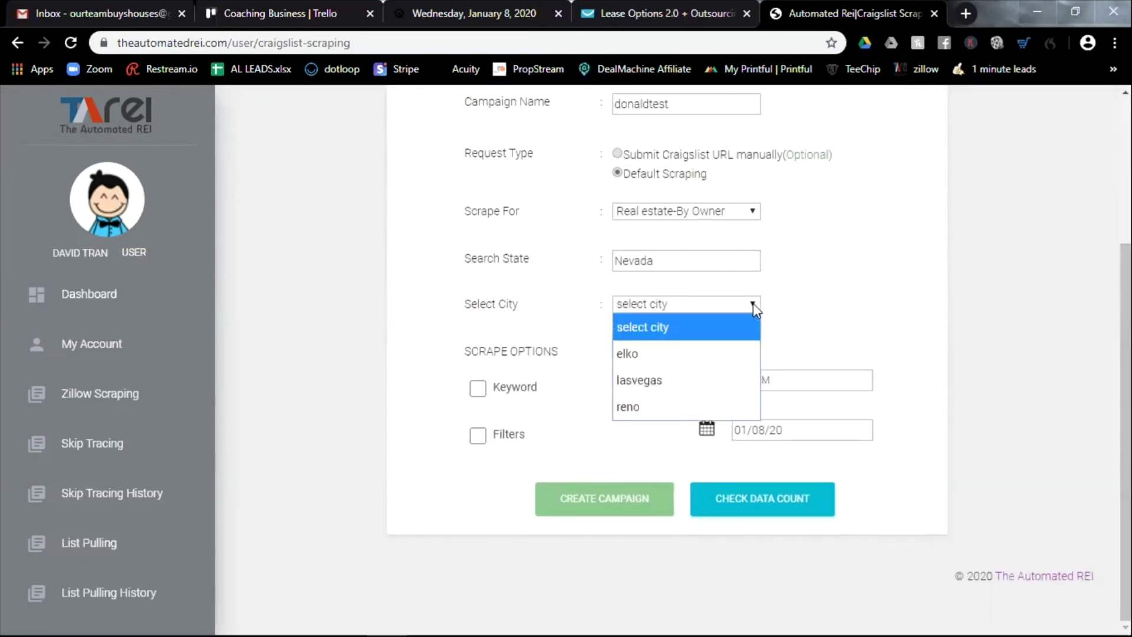
{"action": "left_click", "coordinate": [679, 380]}
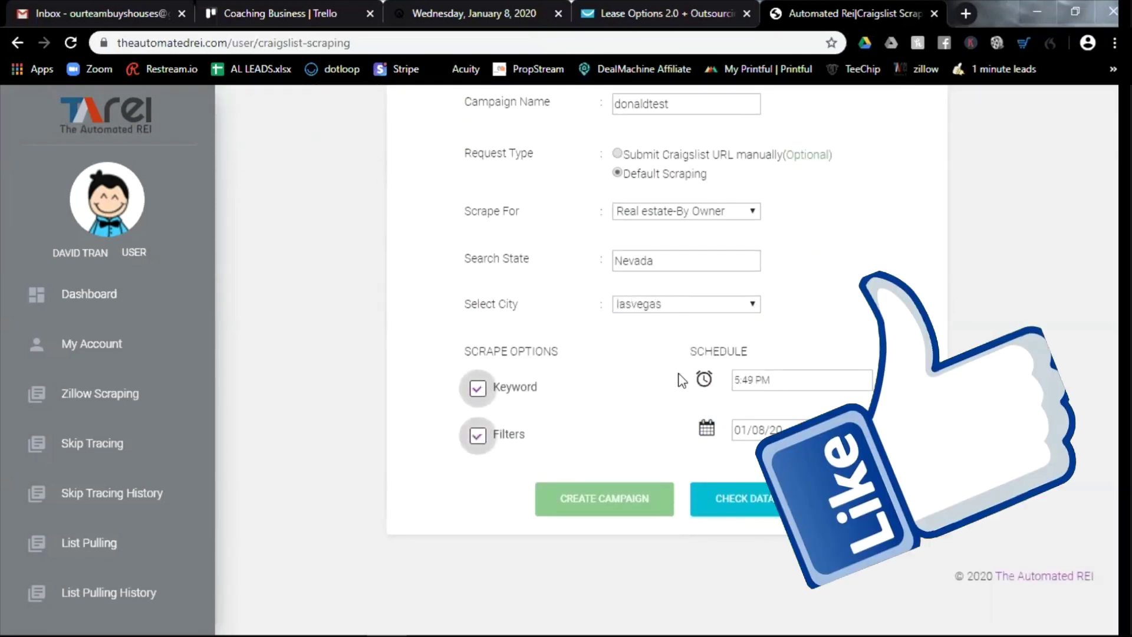
Step: Schedule the Craigslist campaign for 6:49 PM
{"action": "left_click", "coordinate": [751, 377]}
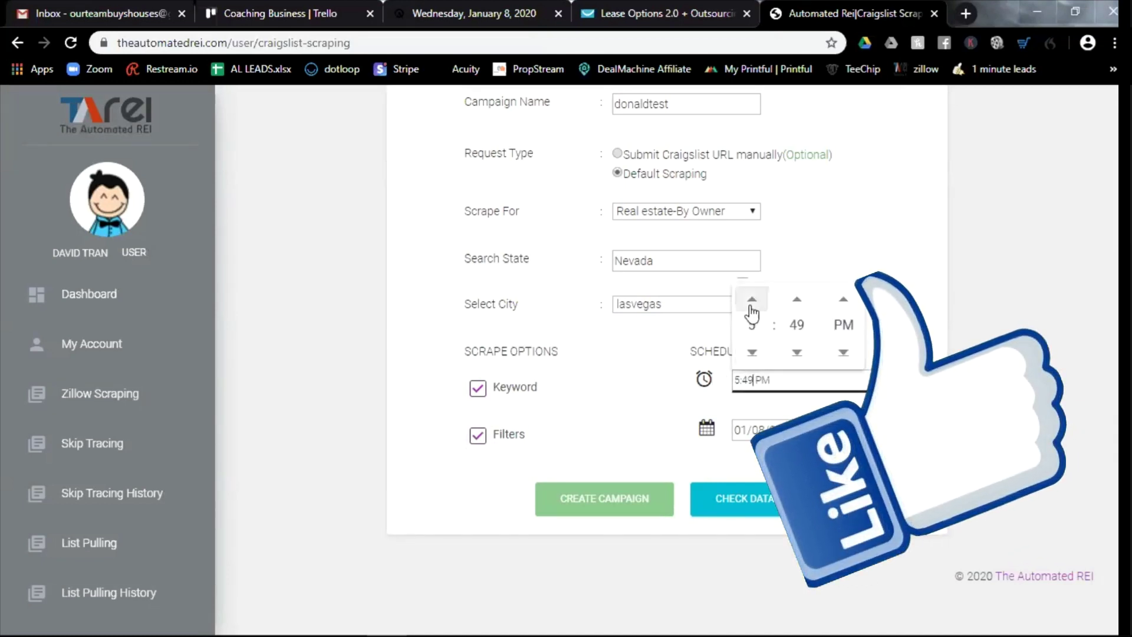
{"action": "left_click", "coordinate": [752, 299]}
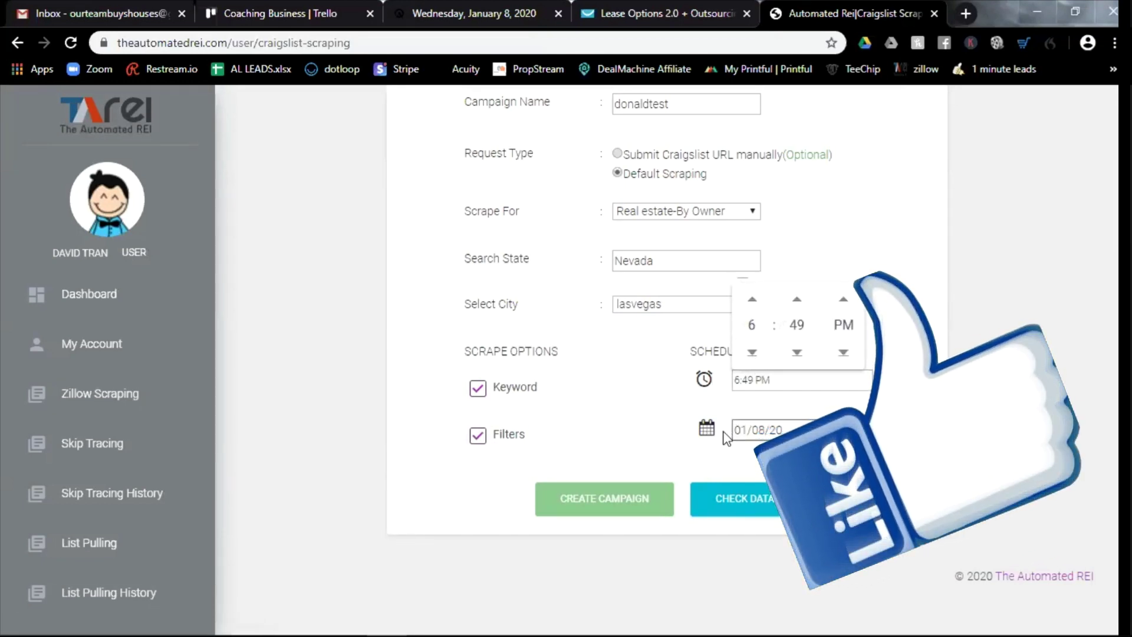
{"action": "left_click", "coordinate": [621, 432]}
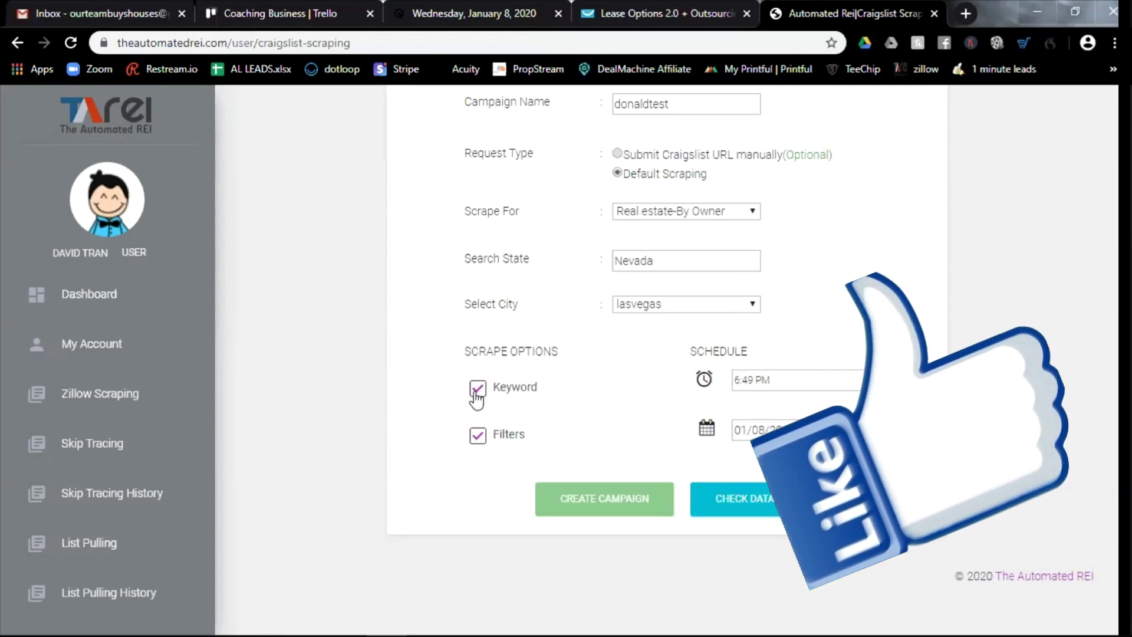
Step: Open the campaign's filters, look over the Housing categories, and enable the Housing Type filter with its options expanded
{"action": "left_click", "coordinate": [478, 438]}
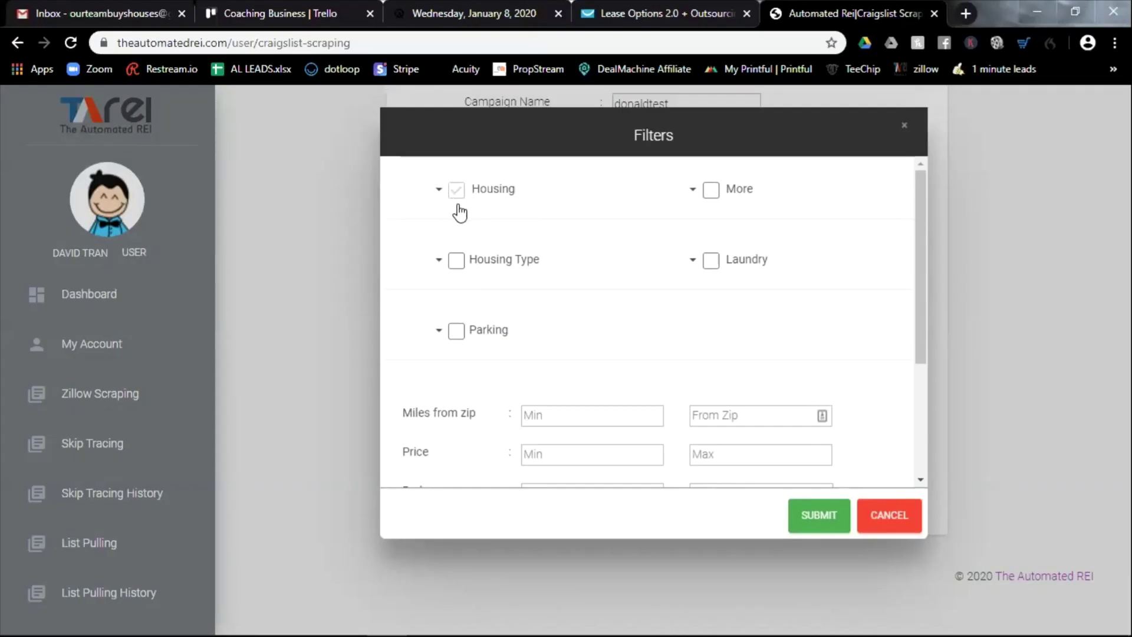
{"action": "left_click", "coordinate": [440, 191]}
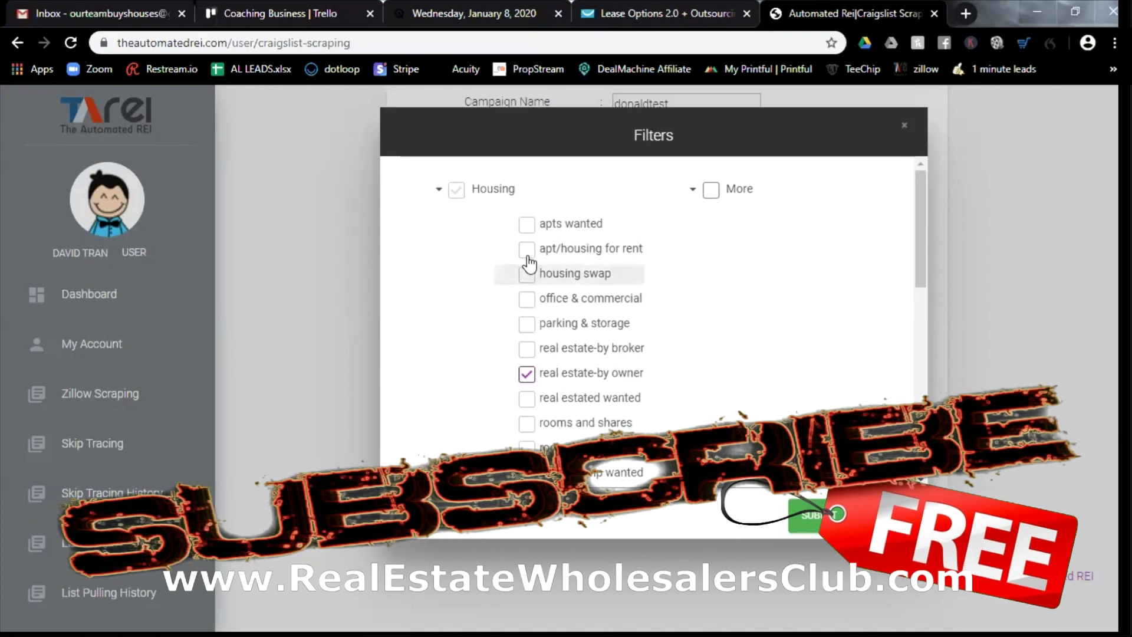
{"action": "left_click", "coordinate": [439, 190]}
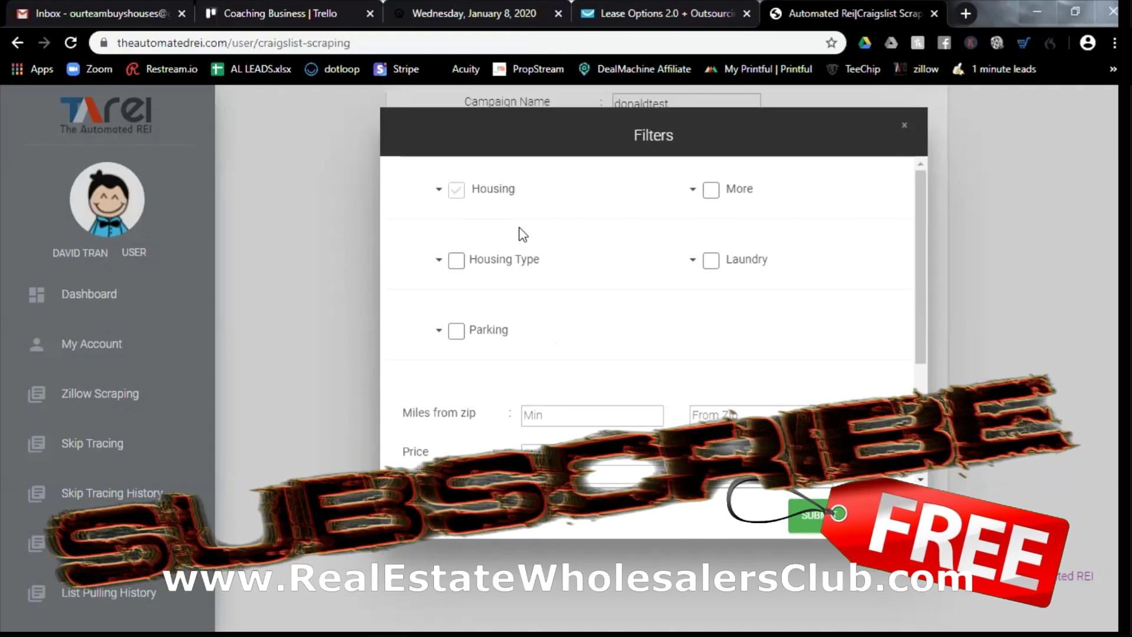
{"action": "left_click", "coordinate": [457, 260]}
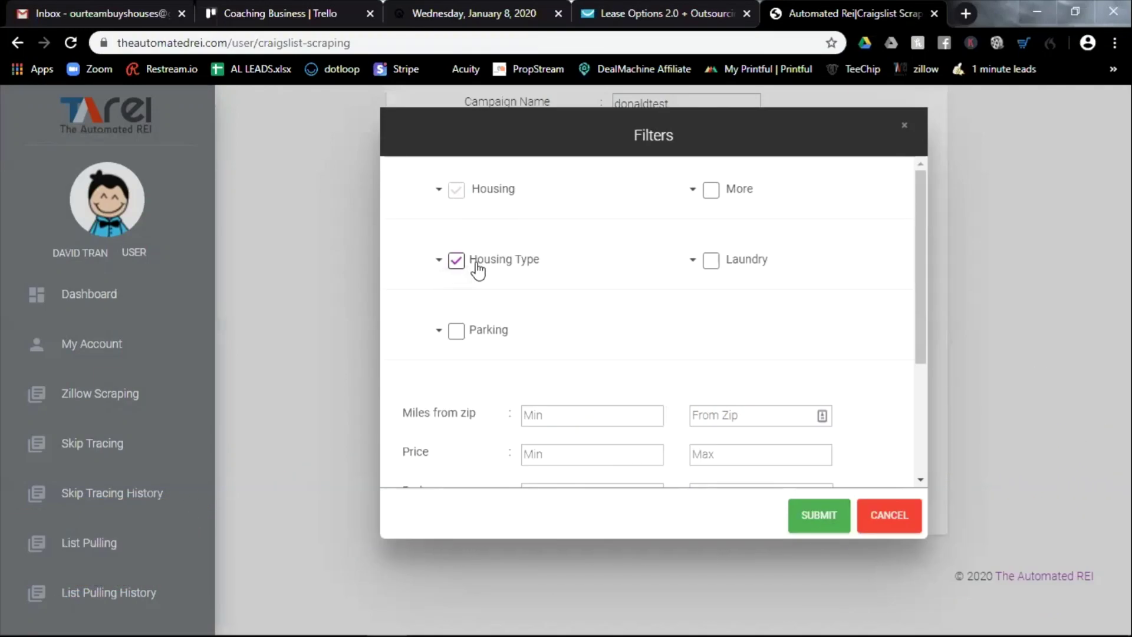
{"action": "left_click", "coordinate": [439, 260]}
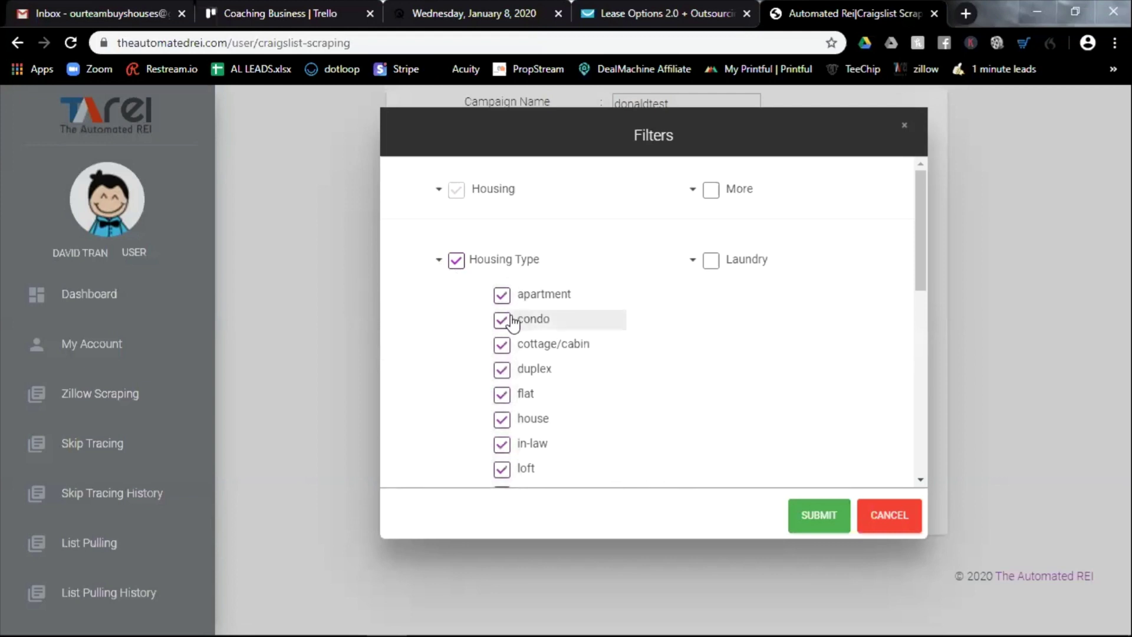
Step: Exclude apartment, condo, cottage/cabin, in-law, loft, manufactured, assisted living and land from the housing types
{"action": "left_click", "coordinate": [502, 296]}
{"action": "left_click", "coordinate": [502, 323]}
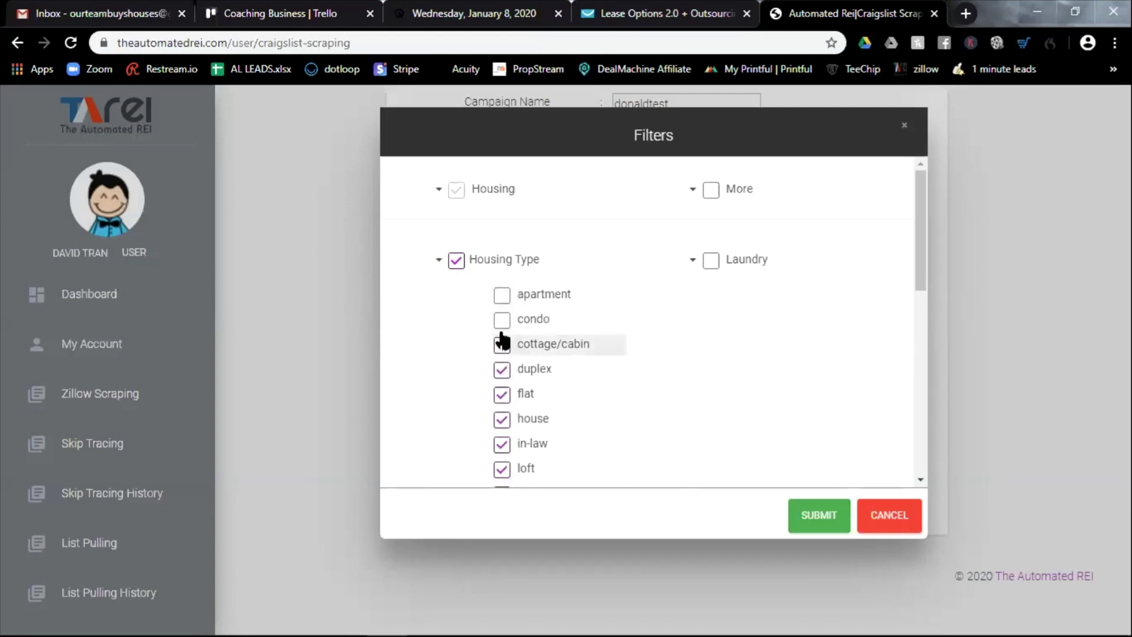
{"action": "left_click", "coordinate": [501, 346]}
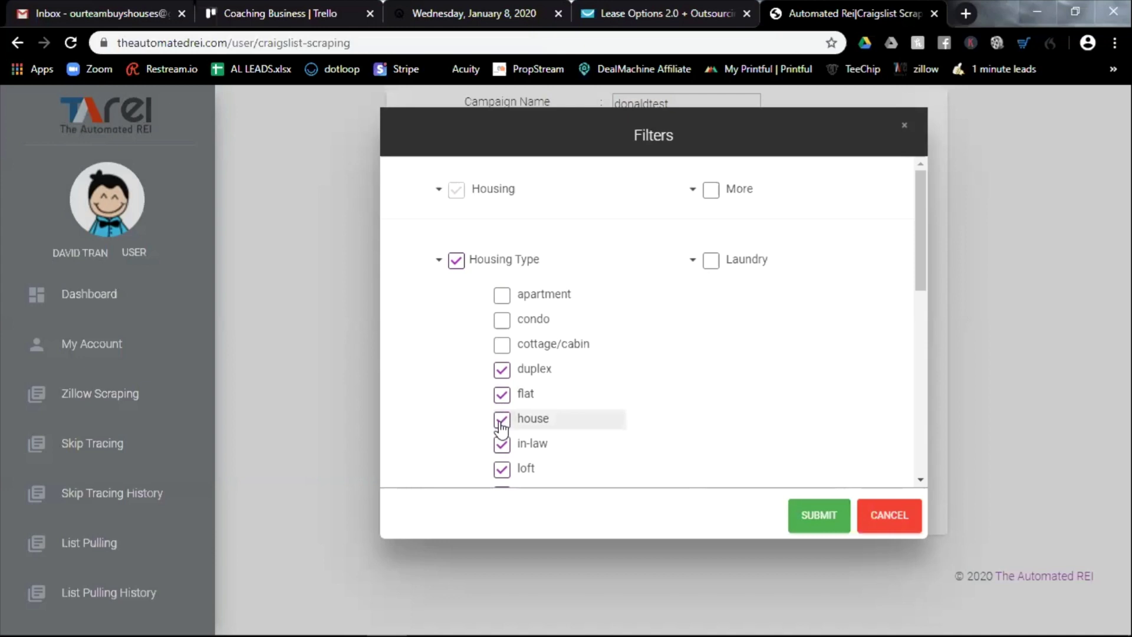
{"action": "left_click", "coordinate": [501, 446]}
{"action": "left_click", "coordinate": [502, 469]}
{"action": "left_click_drag", "start_coordinate": [923, 282], "coordinate": [924, 375]}
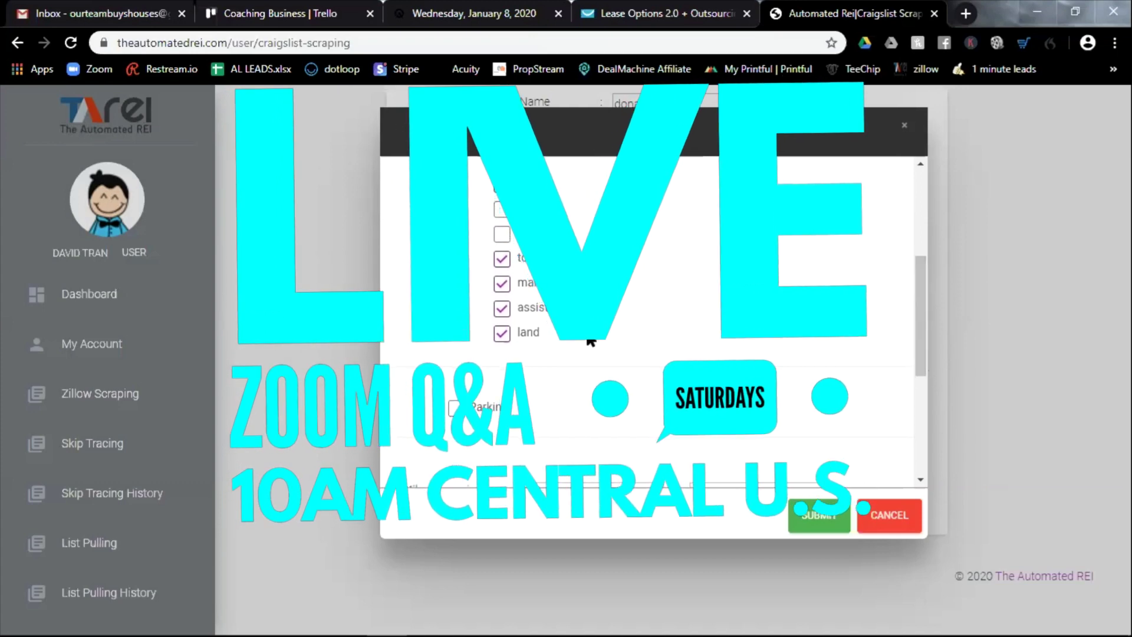
{"action": "left_click", "coordinate": [502, 283]}
{"action": "left_click", "coordinate": [502, 307]}
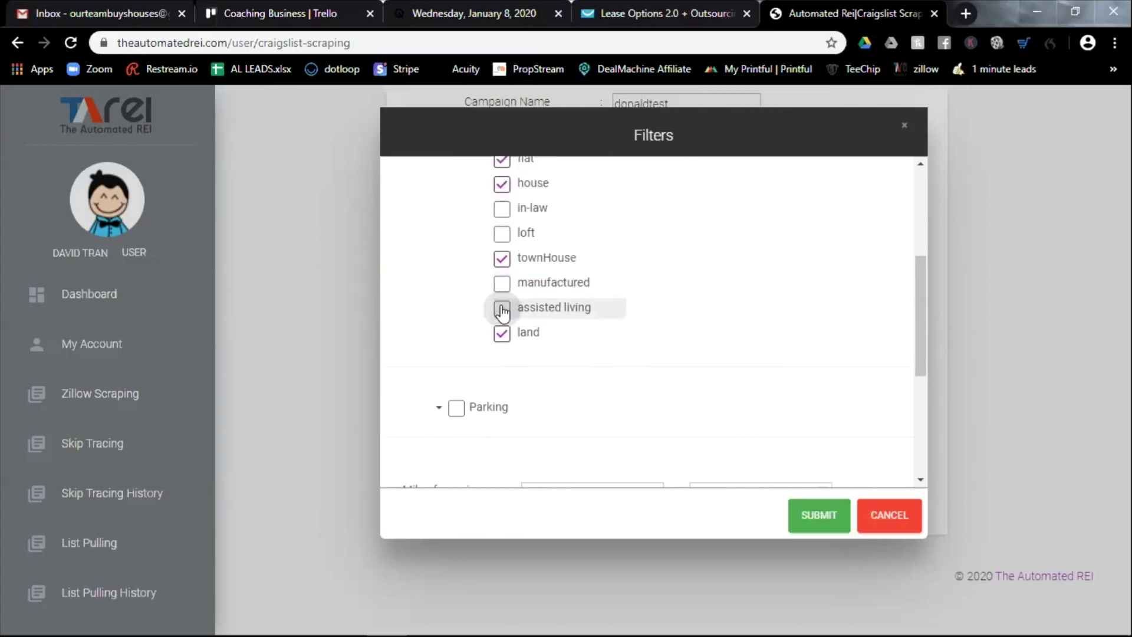
{"action": "left_click", "coordinate": [502, 333]}
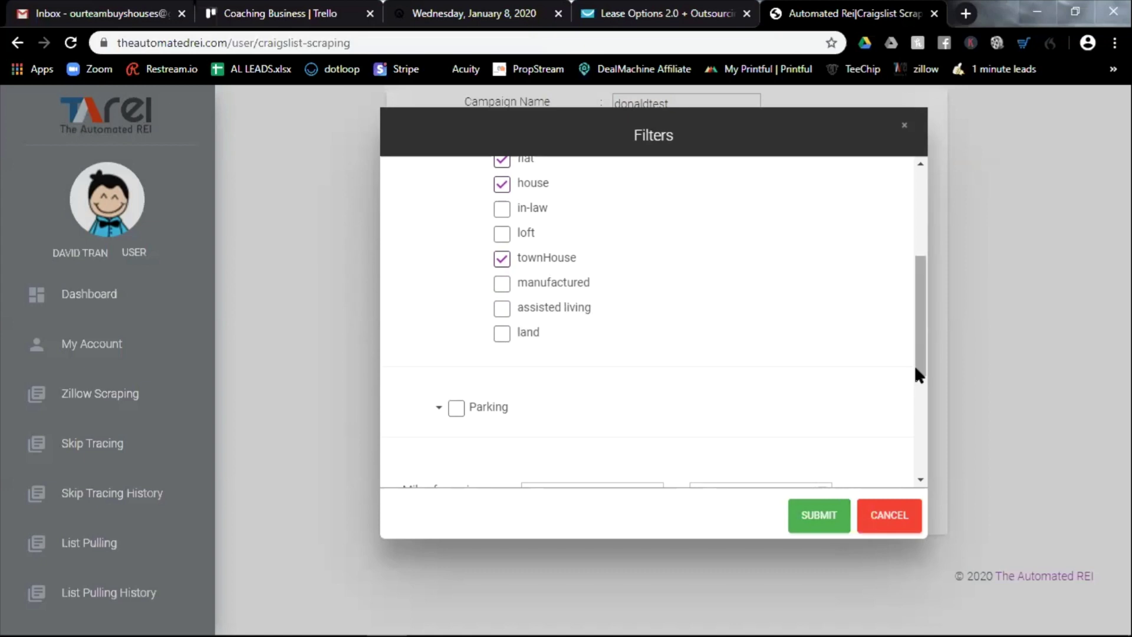
Step: Review the options under the More, Laundry and Parking filters without selecting any
{"action": "left_click_drag", "start_coordinate": [921, 360], "coordinate": [897, 255]}
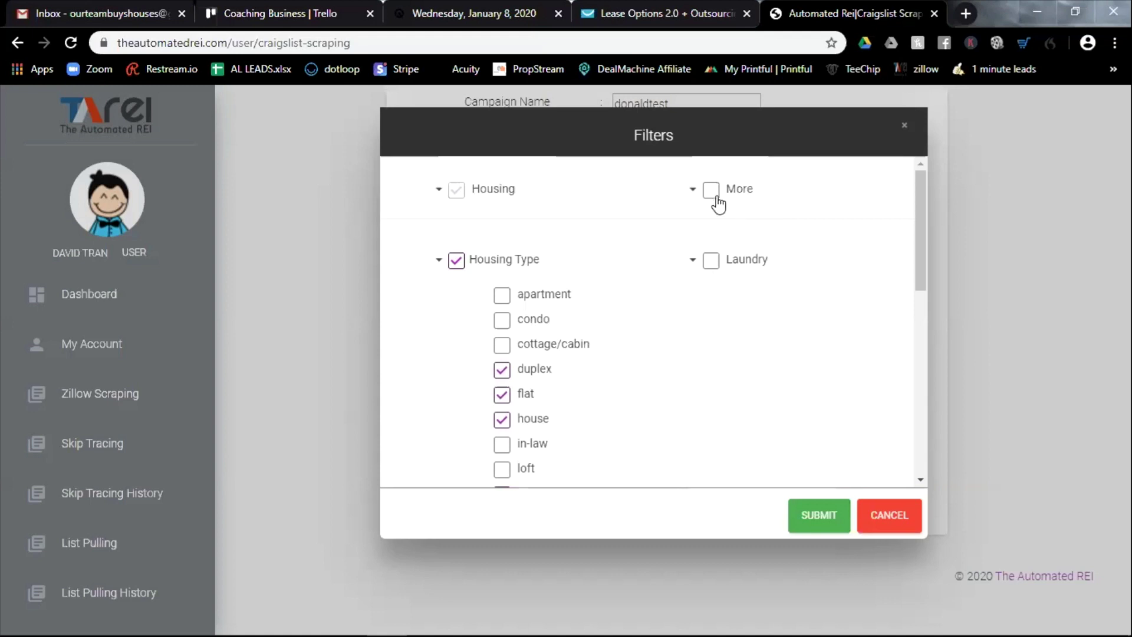
{"action": "left_click", "coordinate": [694, 191]}
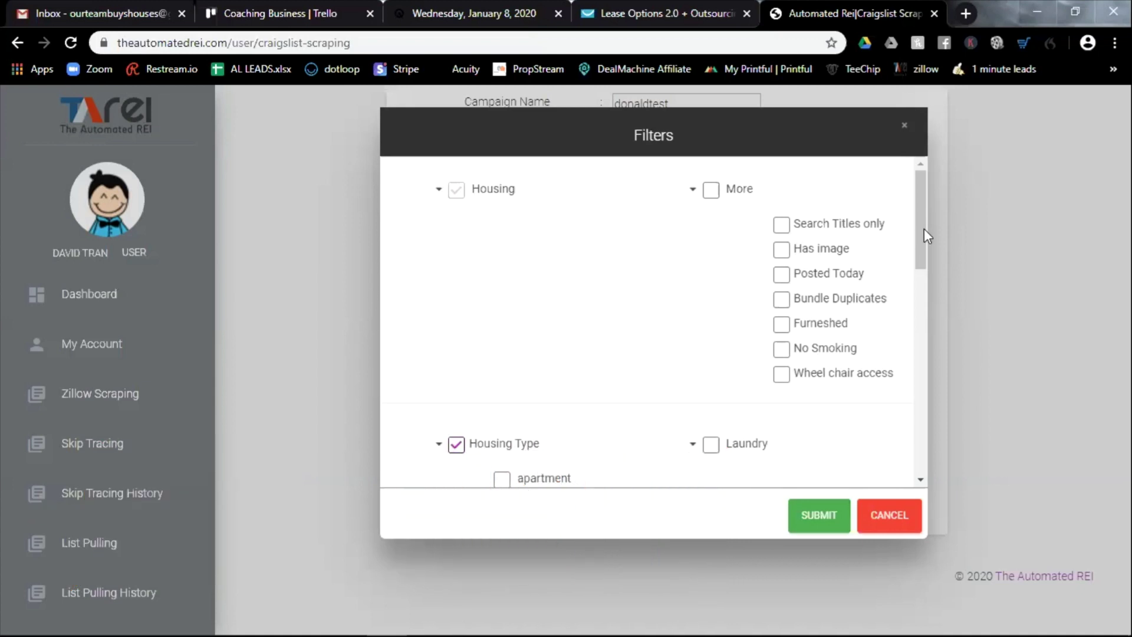
{"action": "left_click_drag", "start_coordinate": [923, 221], "coordinate": [922, 289]}
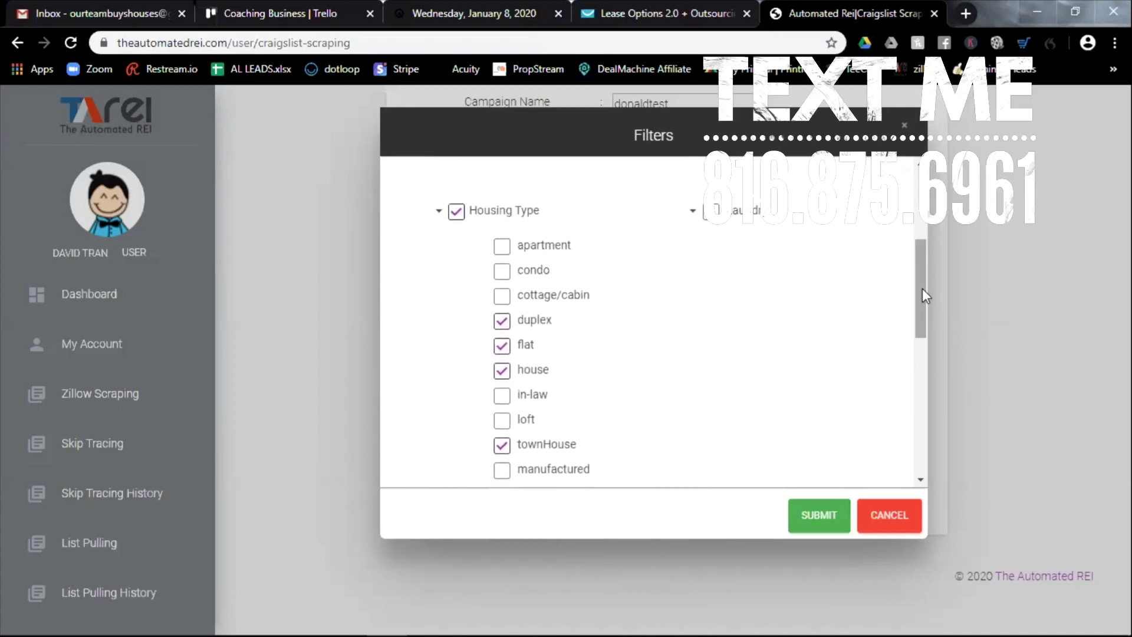
{"action": "left_click", "coordinate": [691, 211]}
{"action": "left_click_drag", "start_coordinate": [919, 256], "coordinate": [911, 368]}
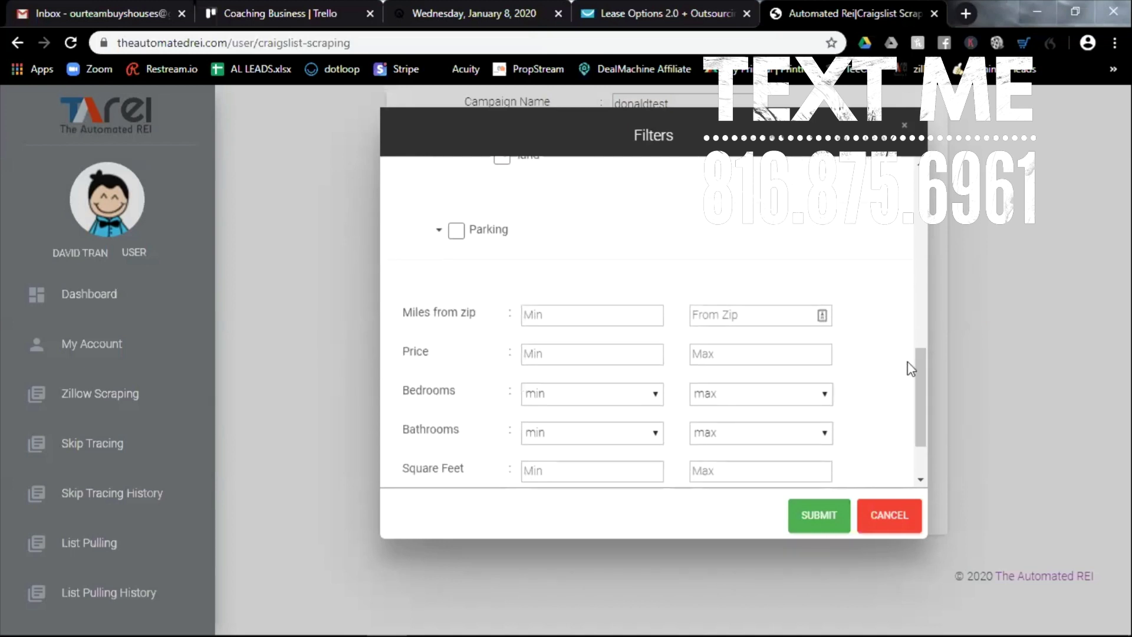
{"action": "left_click", "coordinate": [438, 235]}
{"action": "left_click", "coordinate": [441, 237]}
Step: Enter 40 as the From Zip value of the Miles from zip filter
{"action": "left_click_drag", "start_coordinate": [921, 361], "coordinate": [918, 389]}
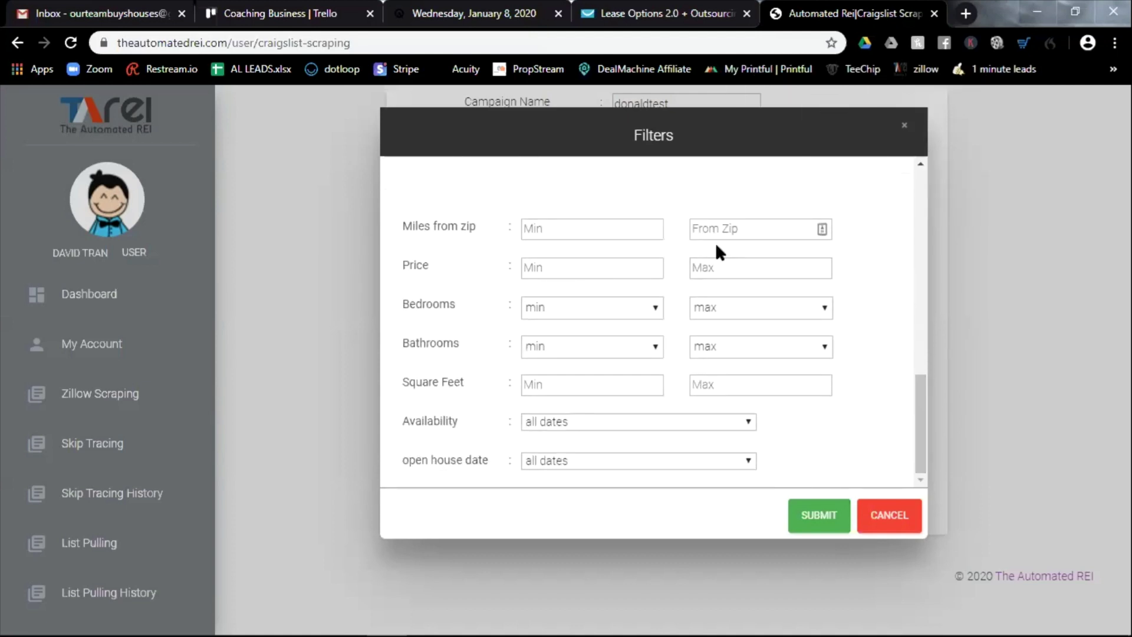
{"action": "left_click", "coordinate": [616, 228]}
{"action": "left_click", "coordinate": [703, 228]}
{"action": "type", "text": "40"}
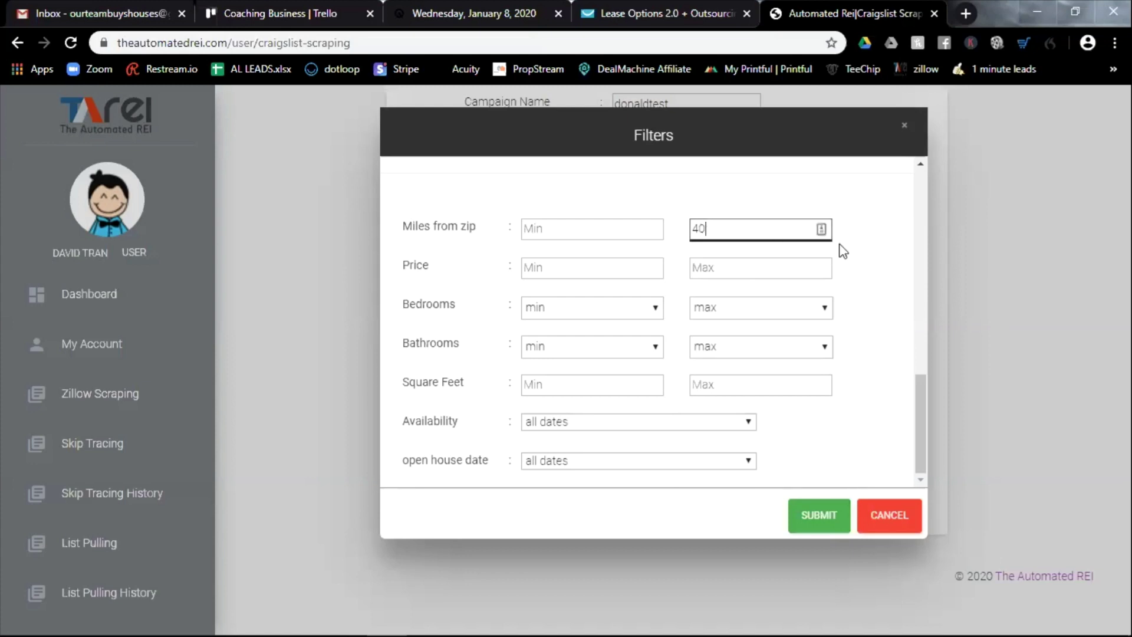
{"action": "left_click", "coordinate": [845, 251]}
{"action": "left_click", "coordinate": [635, 265]}
{"action": "left_click", "coordinate": [563, 232]}
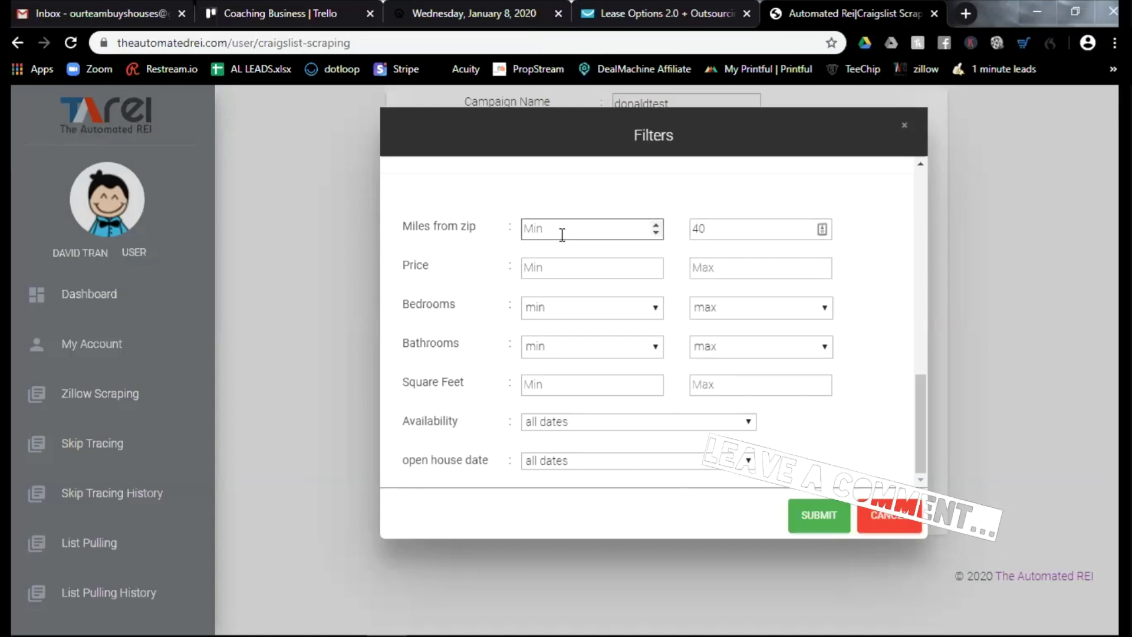
Step: Set the price filter to a minimum of 50000 and a maximum of 450000
{"action": "left_click", "coordinate": [543, 267]}
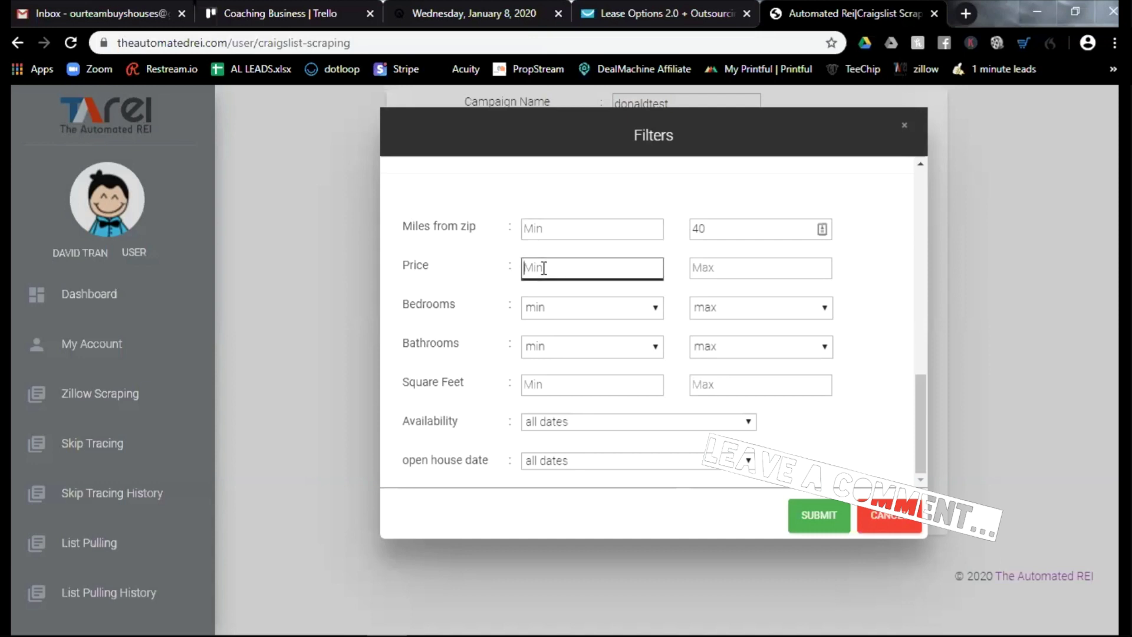
{"action": "left_click", "coordinate": [704, 268]}
{"action": "left_click", "coordinate": [646, 270]}
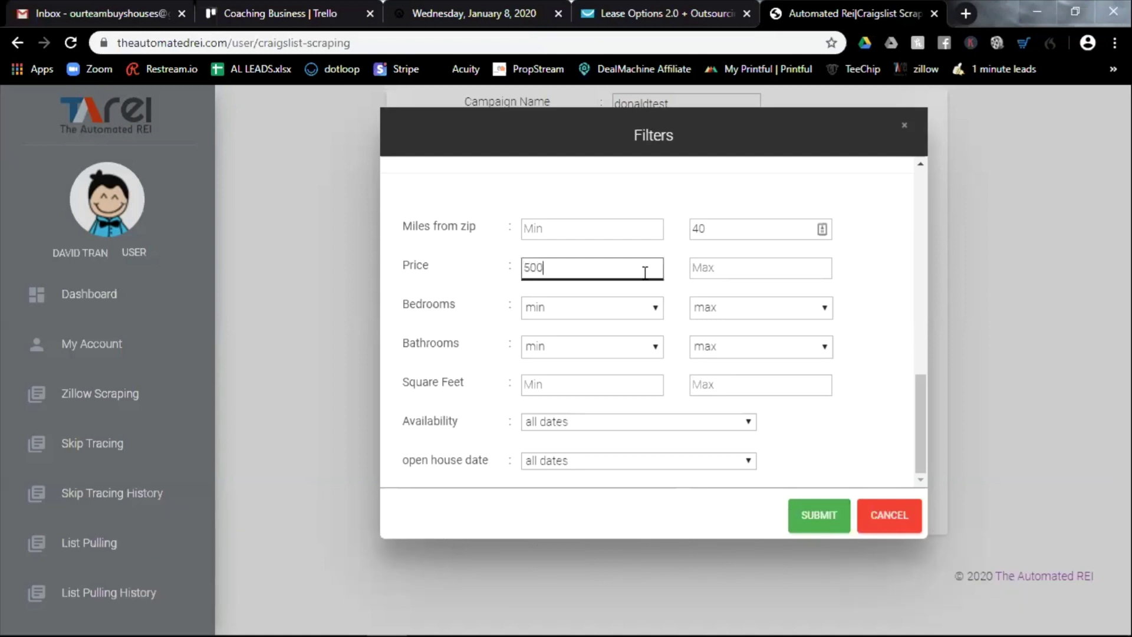
{"action": "left_click", "coordinate": [740, 260]}
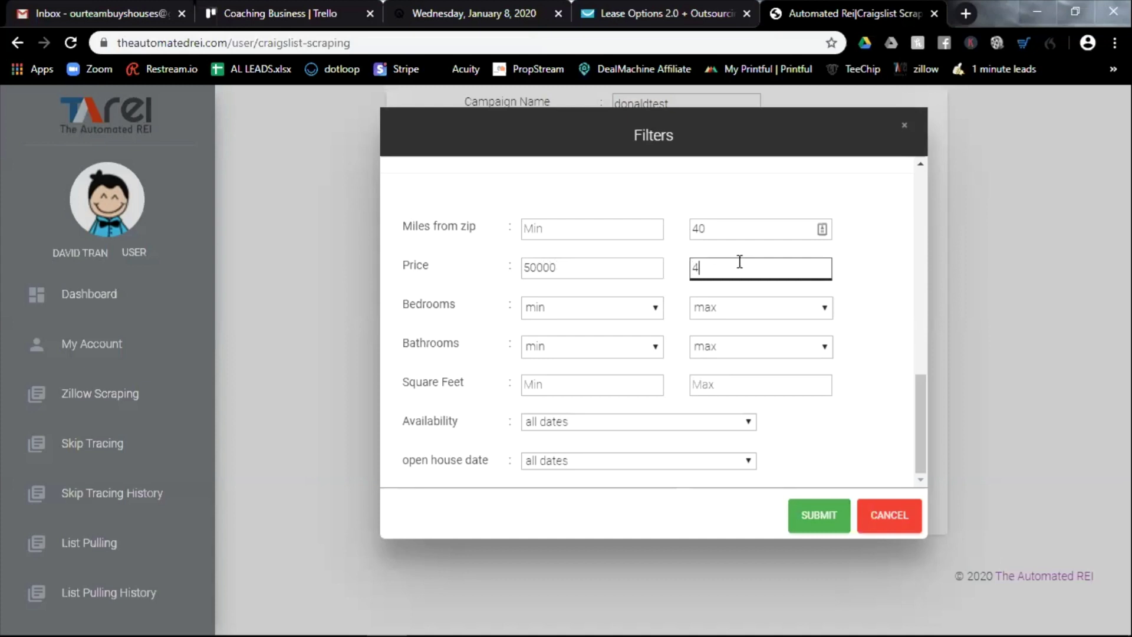
{"action": "type", "text": "45000"}
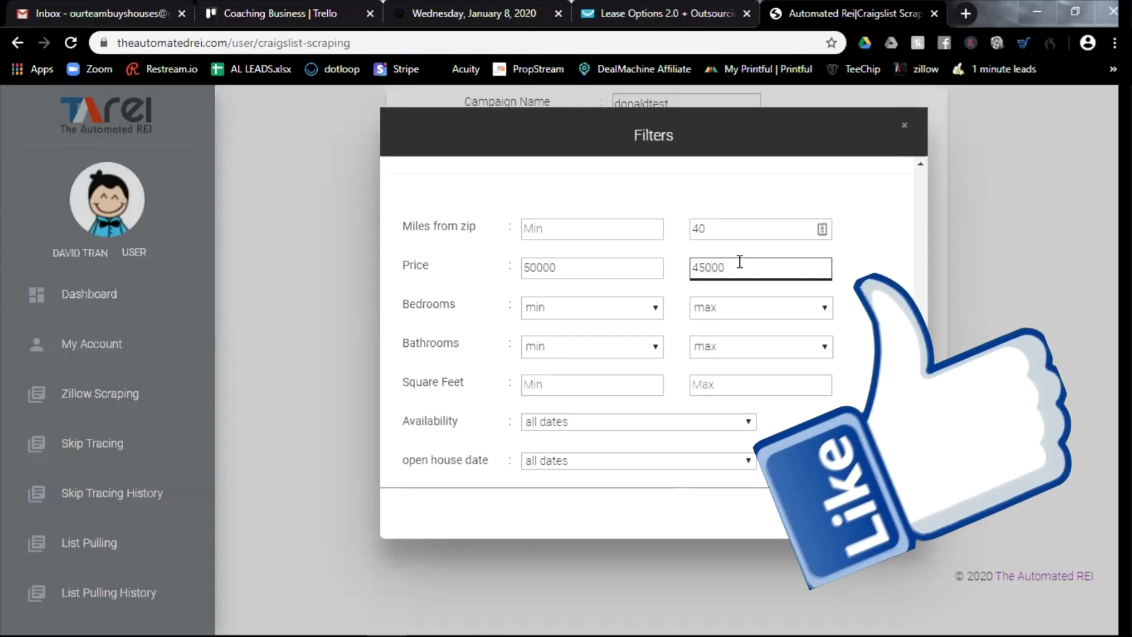
{"action": "type", "text": "0"}
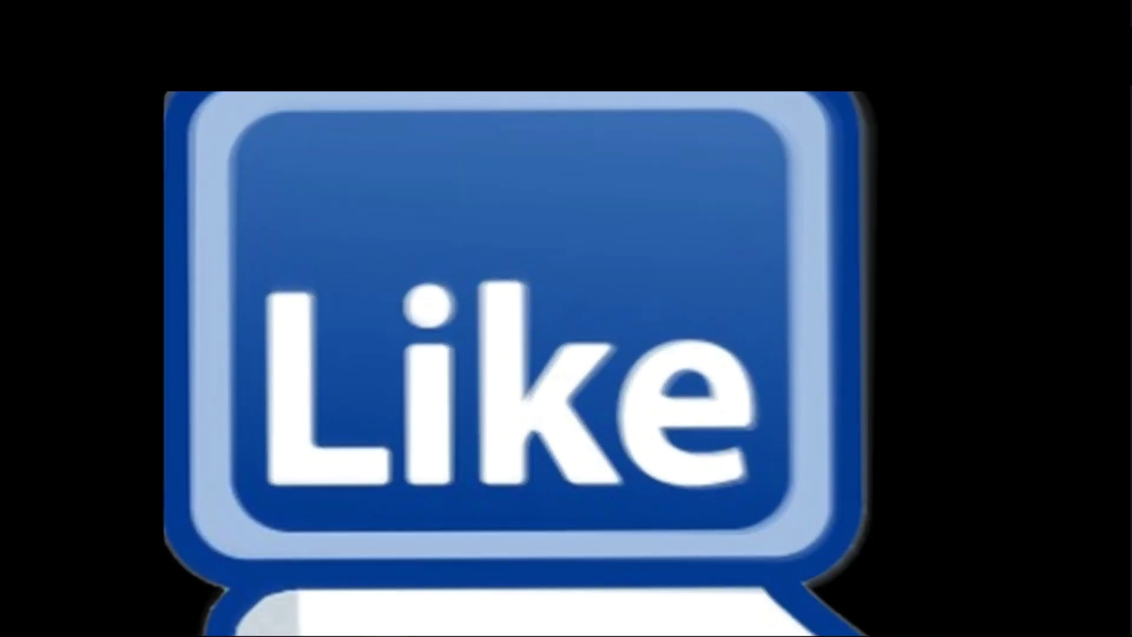
Step: Recheck the price range and submit the Craigslist campaign's filters
{"action": "mouse_move", "coordinate": [917, 422]}
{"action": "left_mouse_down"}
{"action": "mouse_move", "coordinate": [920, 275]}
{"action": "mouse_move", "coordinate": [908, 225]}
{"action": "mouse_move", "coordinate": [921, 418]}
{"action": "left_mouse_up"}
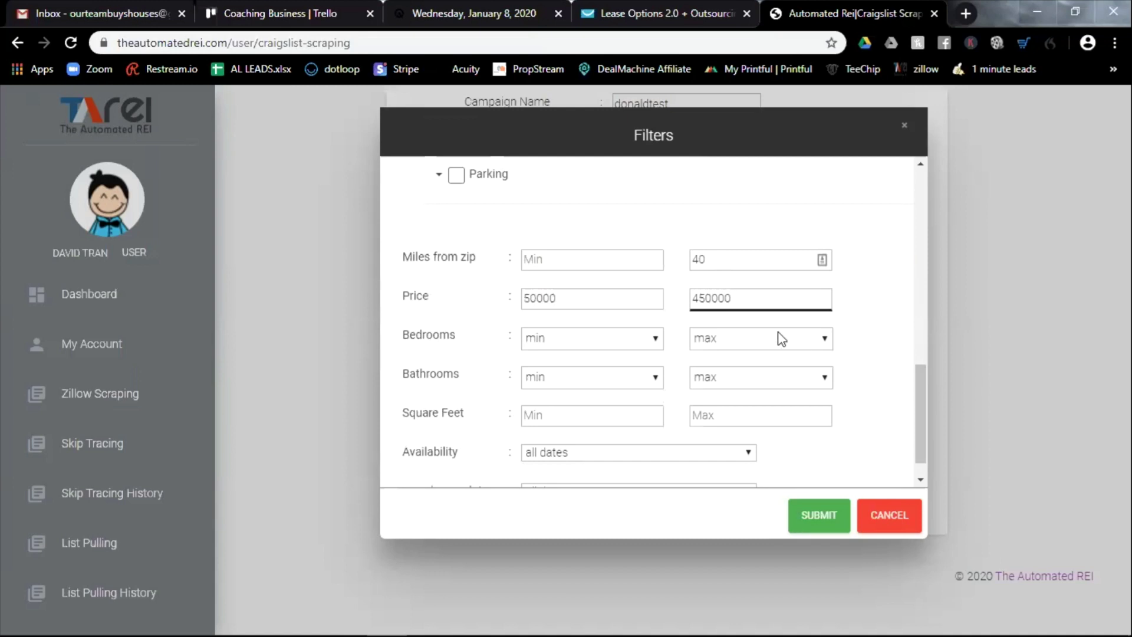
{"action": "left_click", "coordinate": [549, 296]}
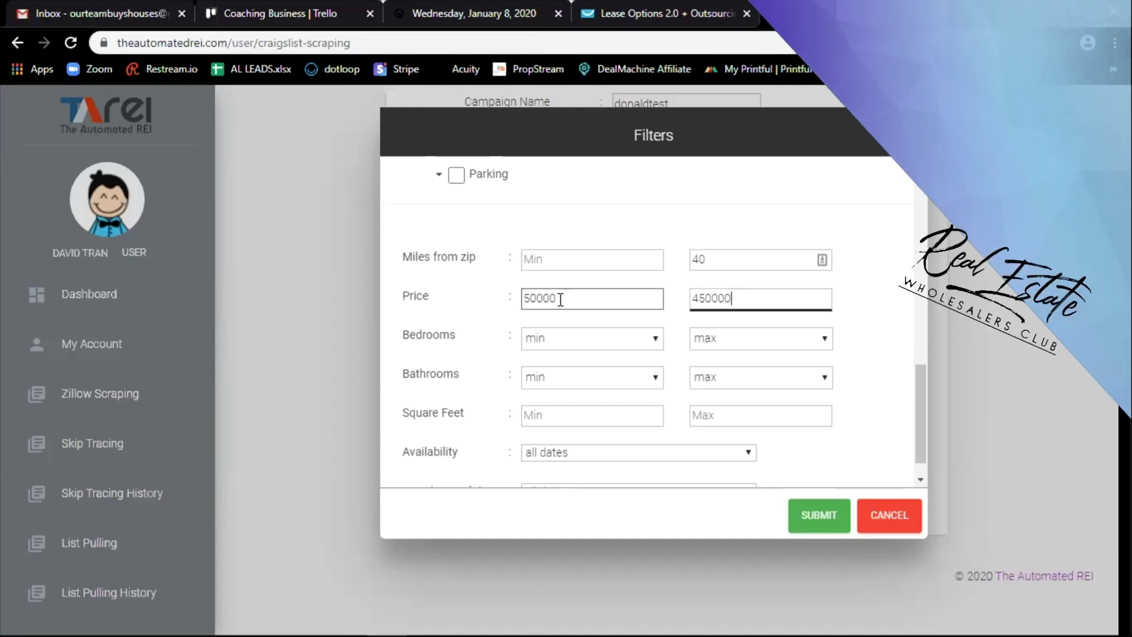
{"action": "left_click", "coordinate": [732, 301]}
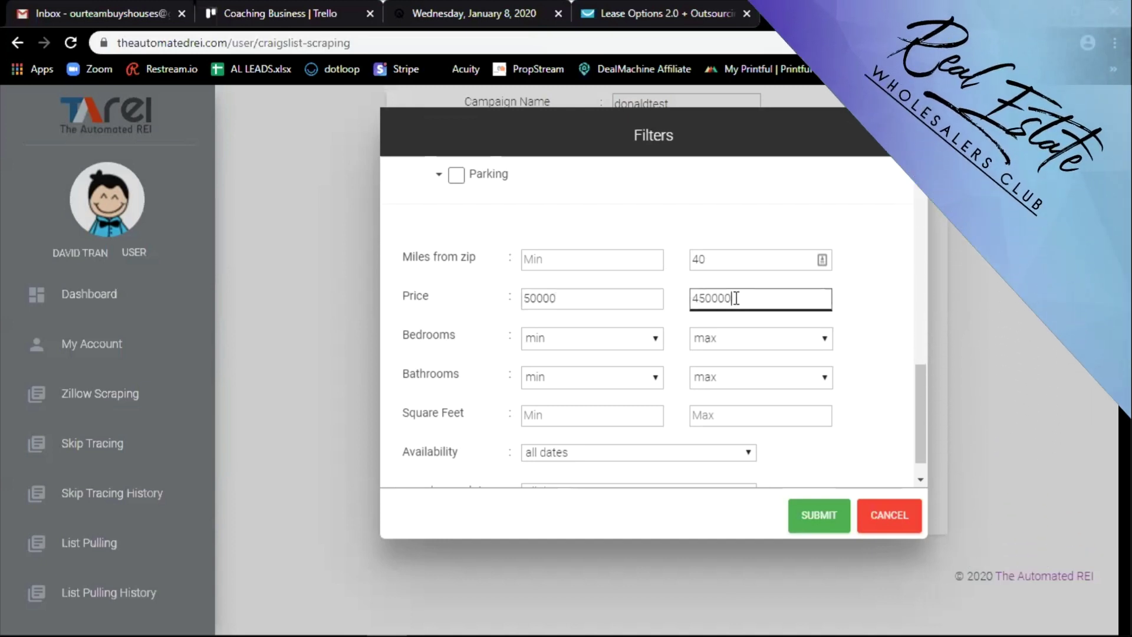
{"action": "left_click", "coordinate": [623, 298]}
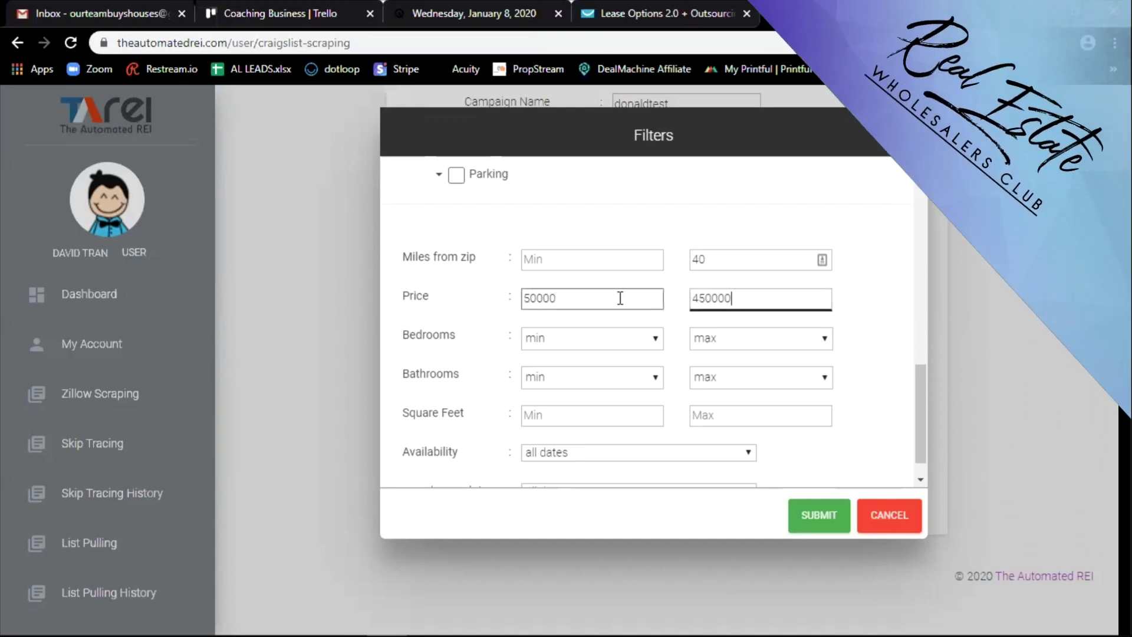
{"action": "left_click", "coordinate": [720, 303]}
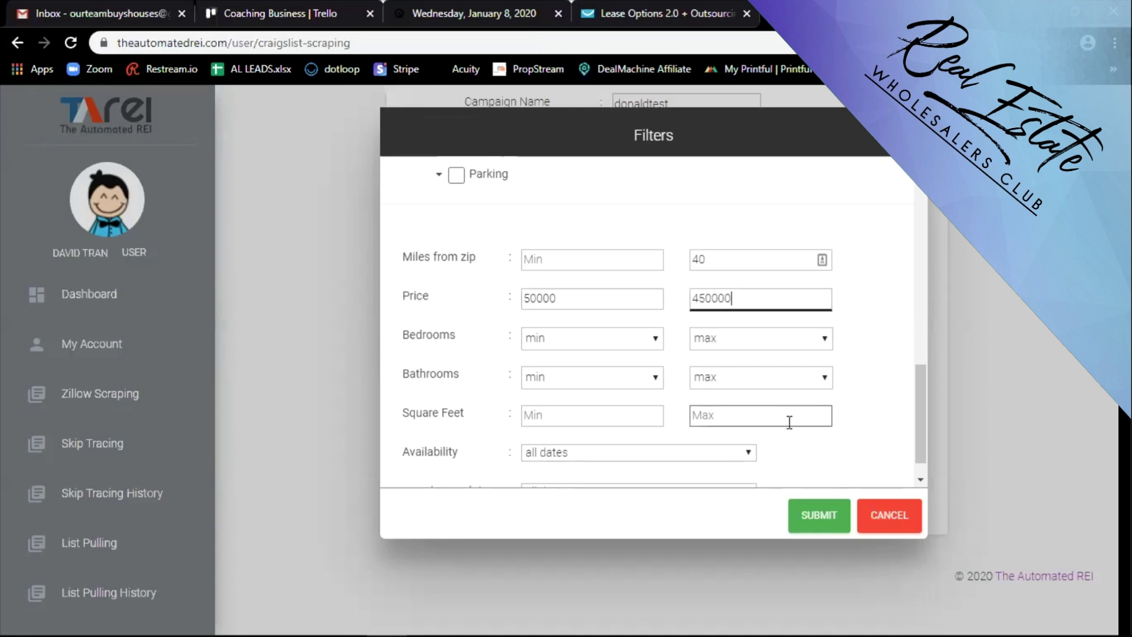
{"action": "left_click", "coordinate": [820, 522]}
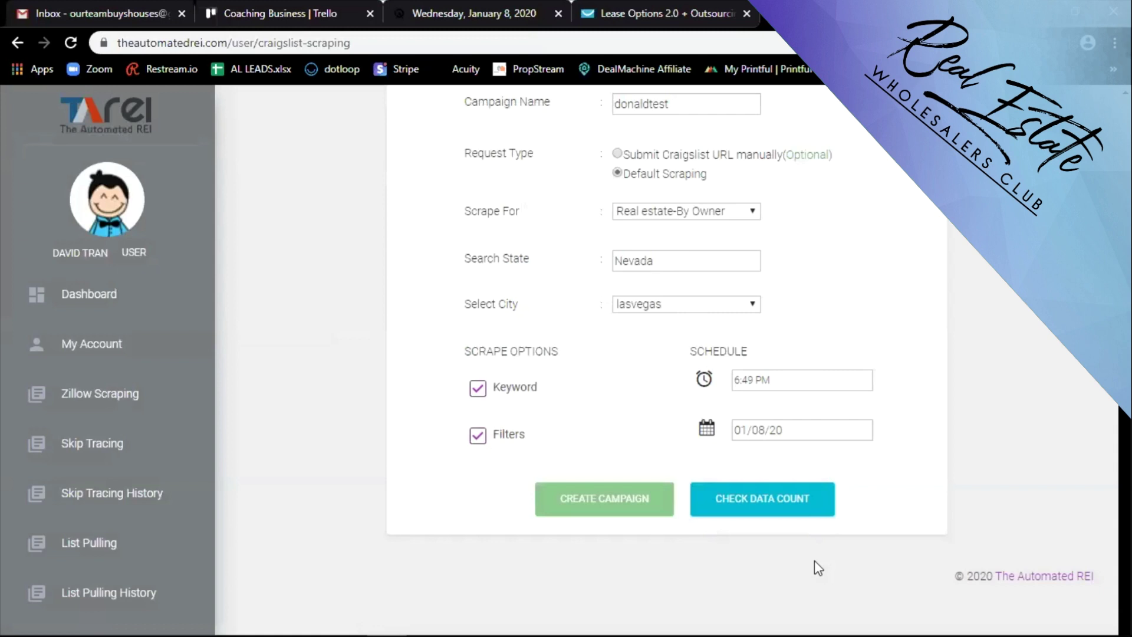
Step: Check the Craigslist campaign's estimated record count and price, and close the estimate without proceeding
{"action": "left_click", "coordinate": [760, 496]}
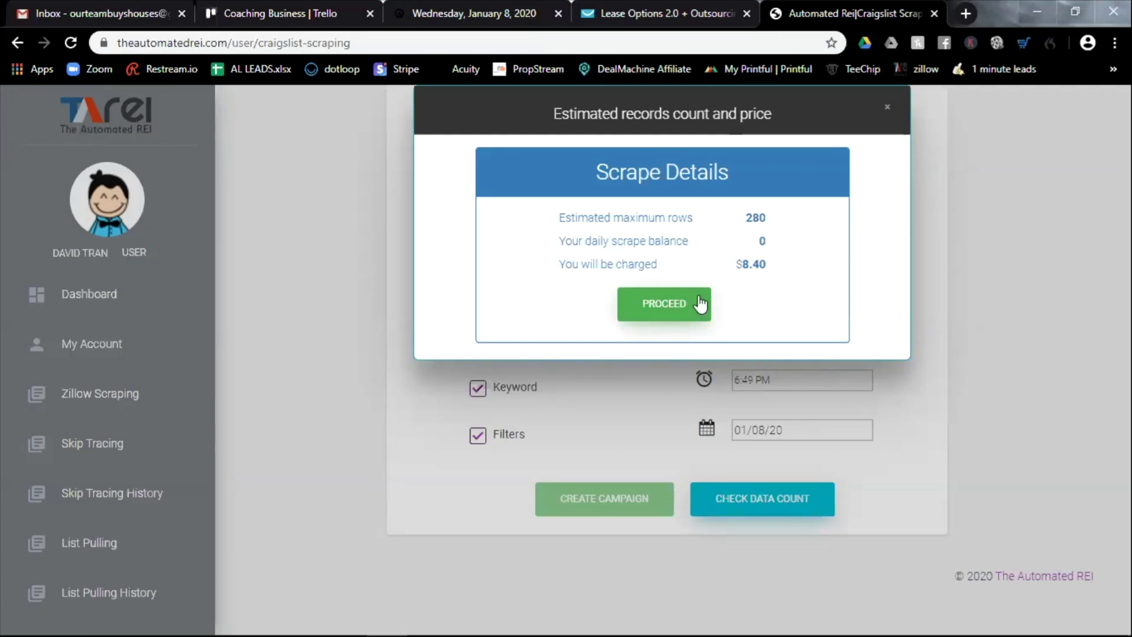
{"action": "left_click", "coordinate": [888, 109]}
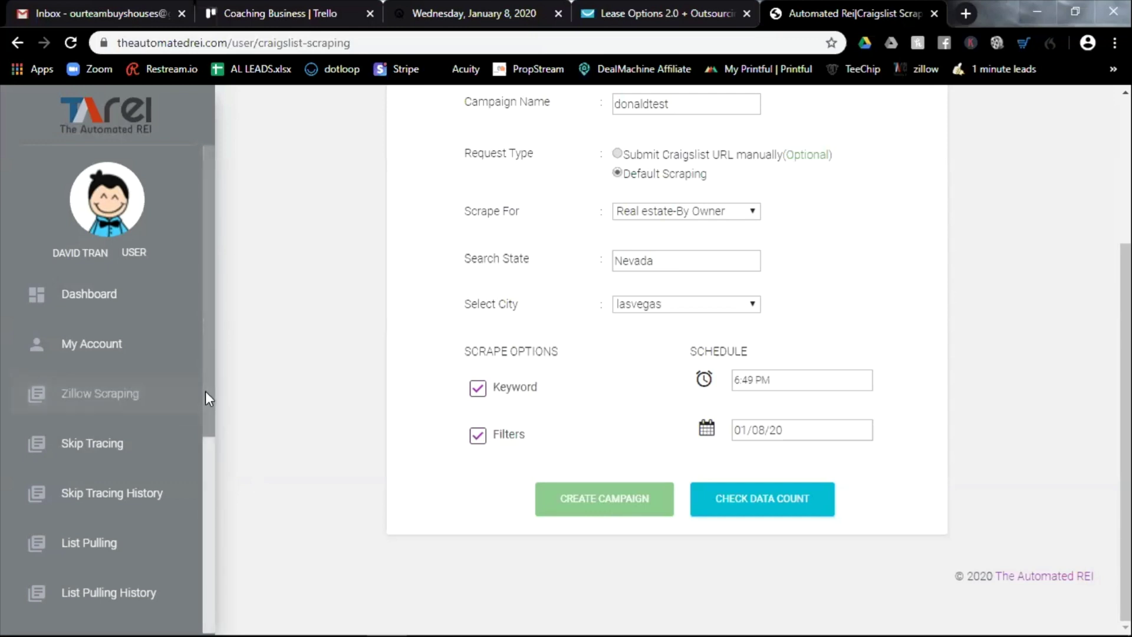
Step: Open the Scraping History page to see the past scraping campaigns
{"action": "scroll", "coordinate": [206, 413], "scroll_direction": "down", "scroll_amount": 2}
{"action": "left_click_drag", "start_coordinate": [207, 455], "coordinate": [215, 501]}
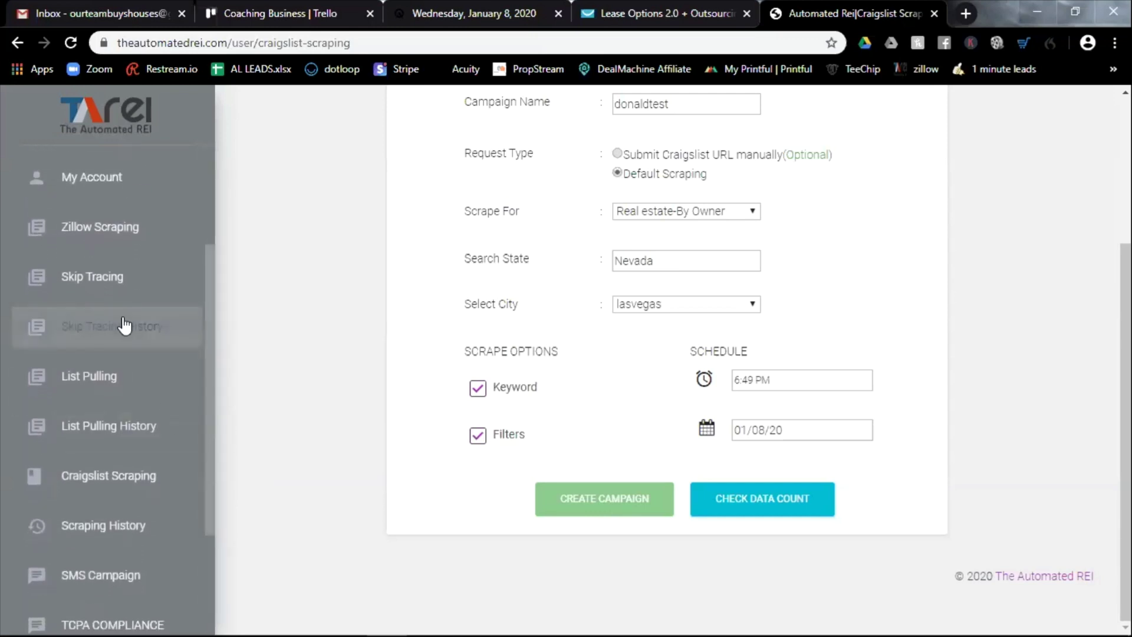
{"action": "left_click_drag", "start_coordinate": [209, 281], "coordinate": [202, 348]}
{"action": "left_click", "coordinate": [138, 435]}
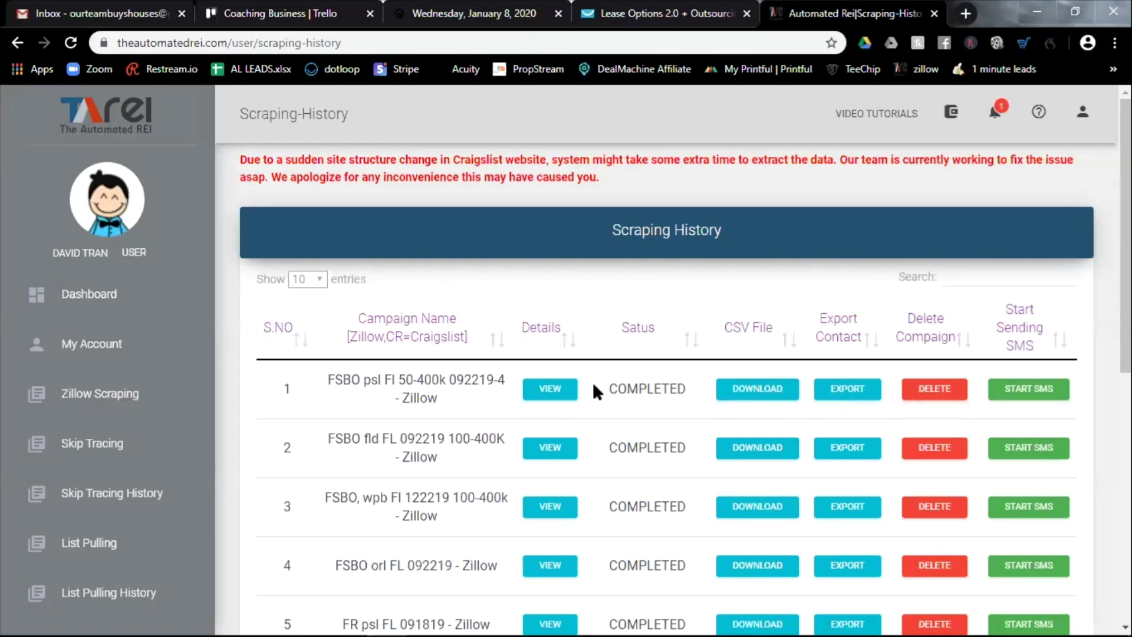
Step: Open the SMS campaign form for the scraped campaign FSBO psl Fl 50-400k 092219-4 and check the selected contact source
{"action": "left_click_drag", "start_coordinate": [615, 384], "coordinate": [683, 386]}
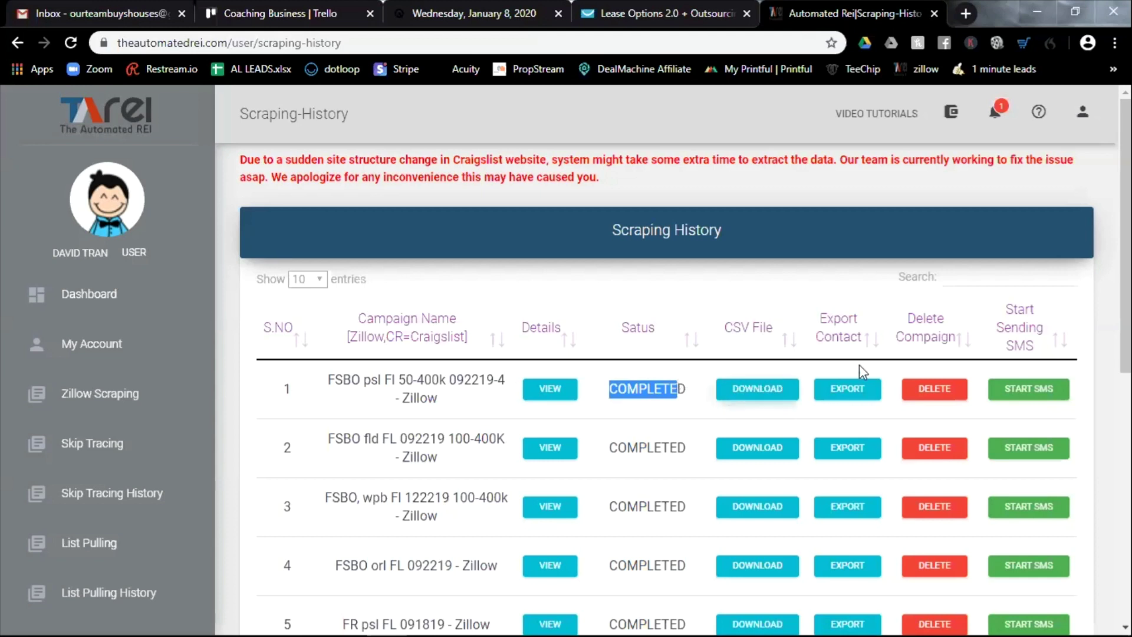
{"action": "left_click", "coordinate": [1033, 399]}
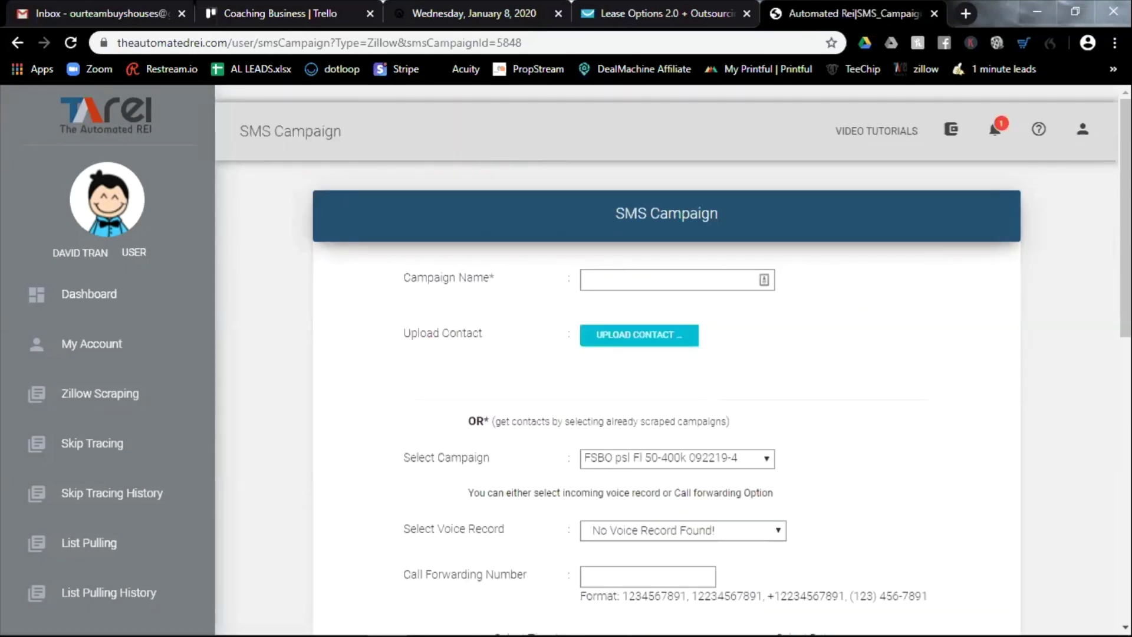
{"action": "scroll", "coordinate": [666, 354], "scroll_direction": "down", "scroll_amount": 3}
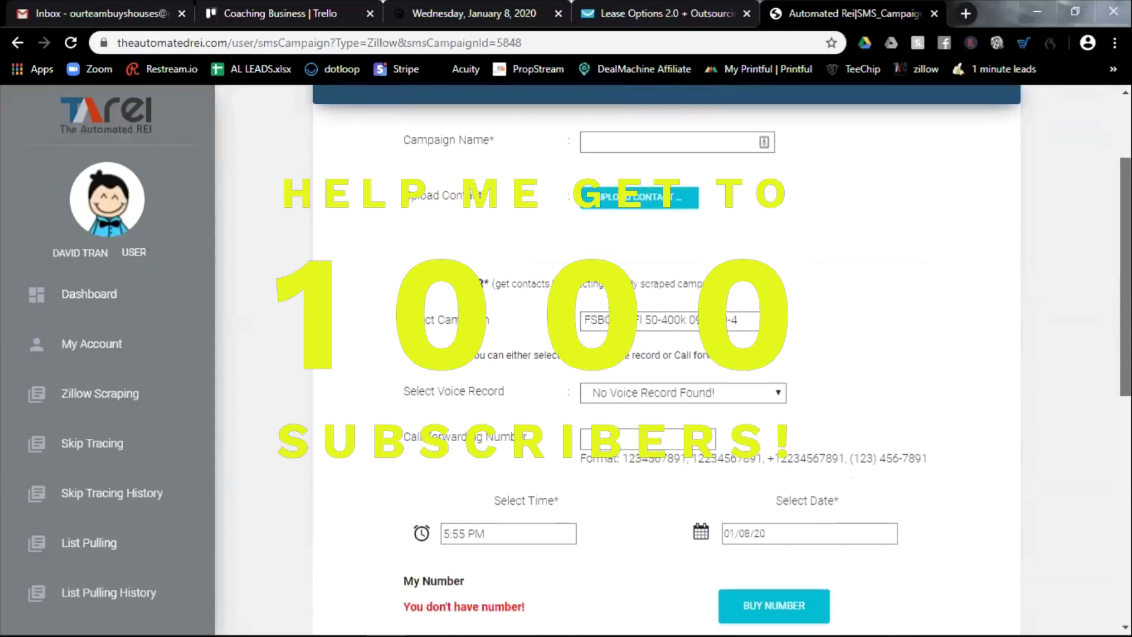
{"action": "scroll", "coordinate": [667, 354], "scroll_direction": "down", "scroll_amount": 1}
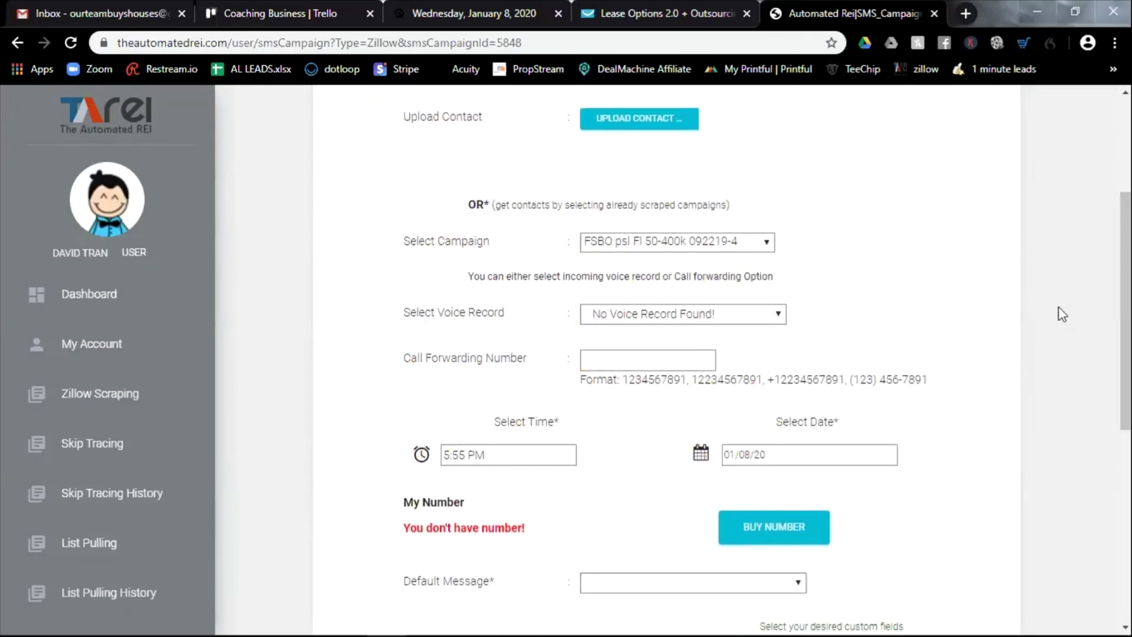
{"action": "left_click", "coordinate": [762, 245]}
{"action": "left_click", "coordinate": [811, 241]}
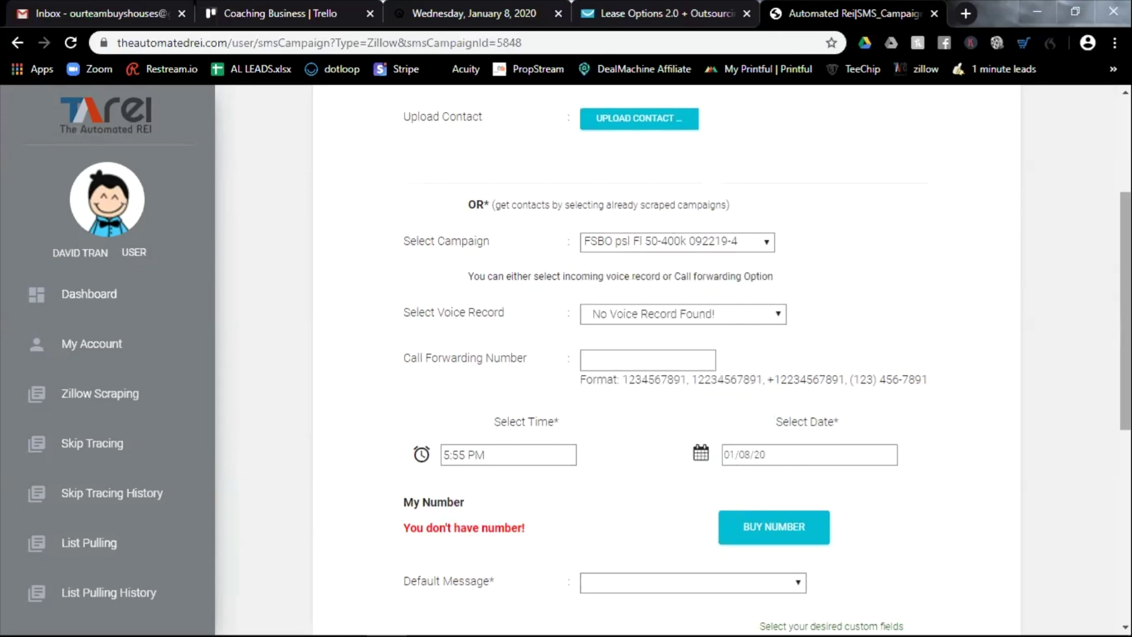
Step: Review the SMS form's scheduling, phone number, default message and custom field options through to the message box
{"action": "left_click_drag", "start_coordinate": [1125, 307], "coordinate": [1125, 379]}
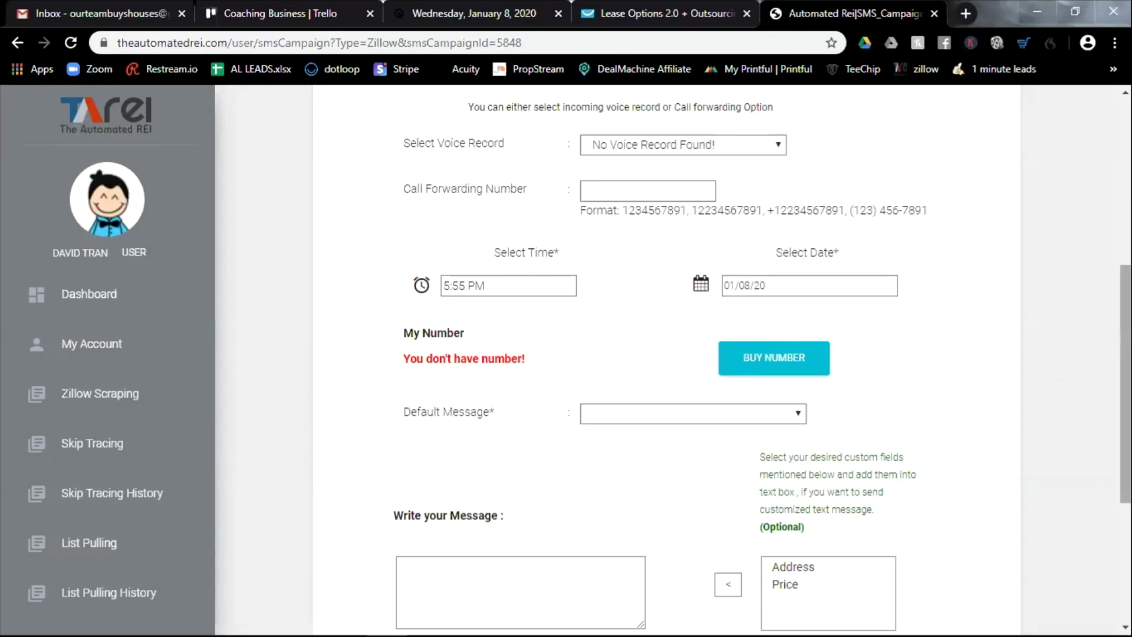
{"action": "left_click_drag", "start_coordinate": [1125, 384], "coordinate": [1125, 402]}
{"action": "scroll", "coordinate": [625, 377], "scroll_direction": "down", "scroll_amount": 4}
{"action": "left_click", "coordinate": [539, 313]}
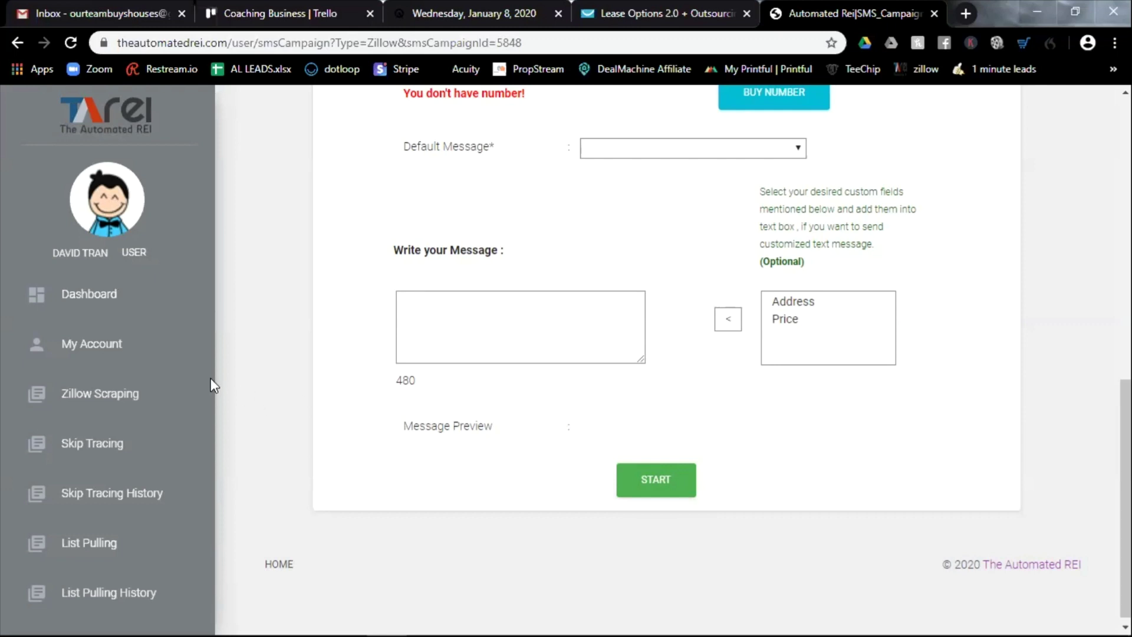
Step: Open the SMS Campaign History and check the status of the FSBO Whole FL, 50-400k 092419-9am campaign
{"action": "left_click_drag", "start_coordinate": [209, 359], "coordinate": [208, 547]}
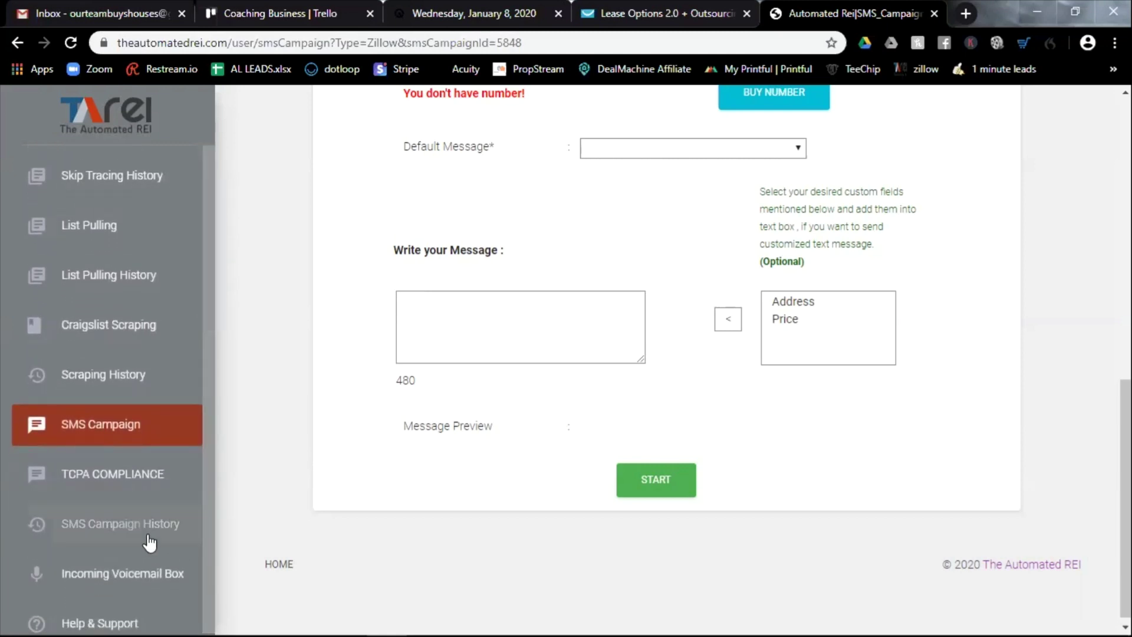
{"action": "left_click", "coordinate": [107, 526]}
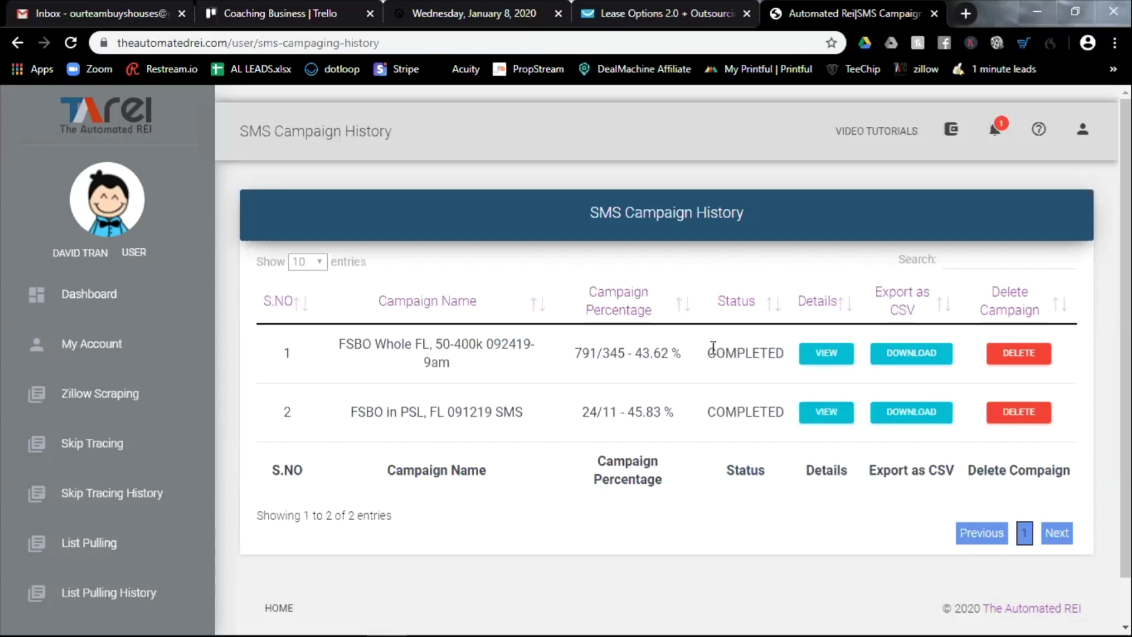
{"action": "left_click_drag", "start_coordinate": [711, 350], "coordinate": [781, 348]}
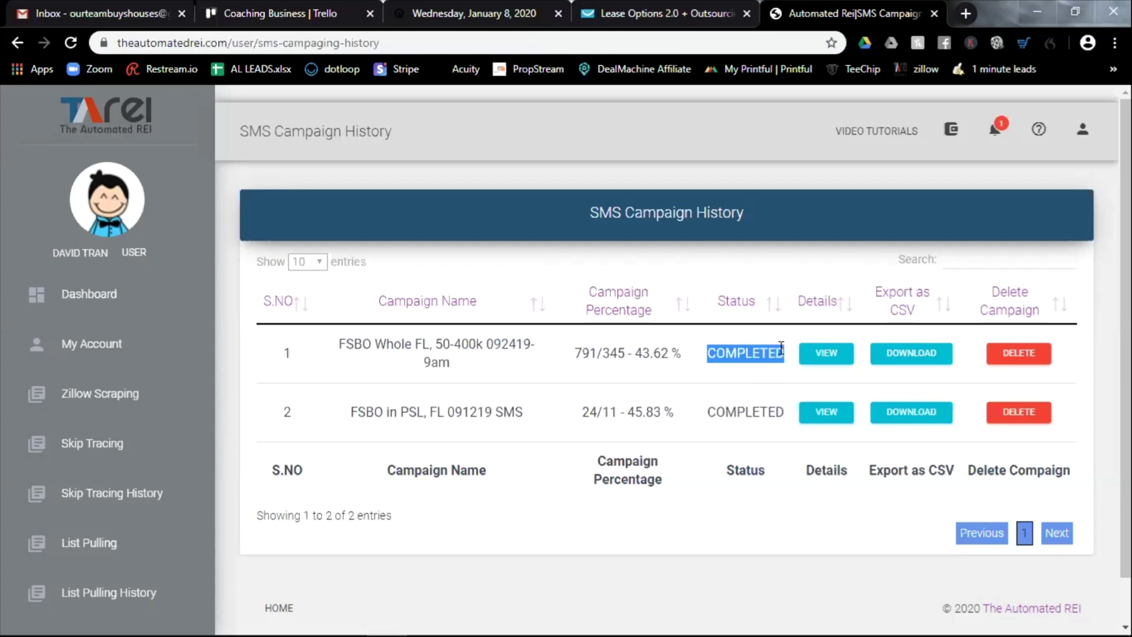